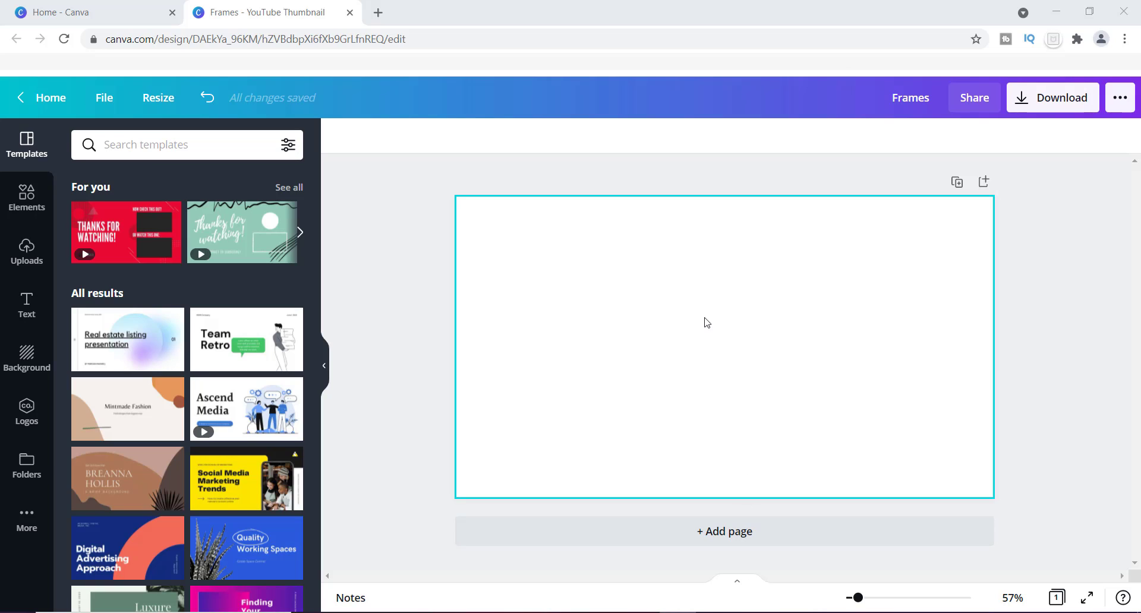
Set the blank page's background to the blue from the Canva Brand Kit palette.
click(583, 339)
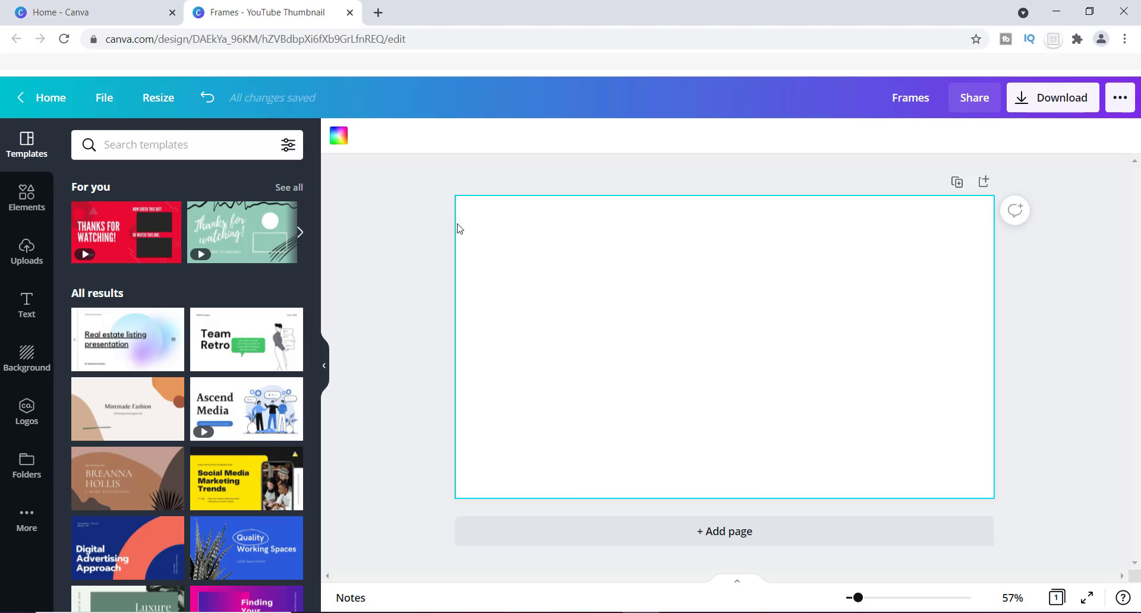
click(338, 136)
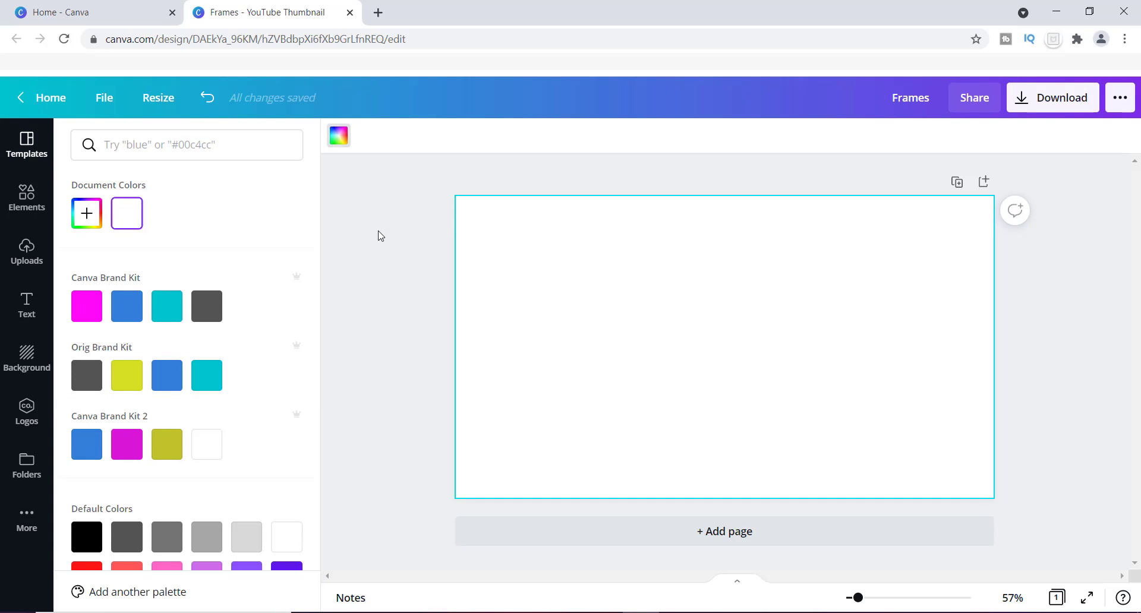
click(131, 303)
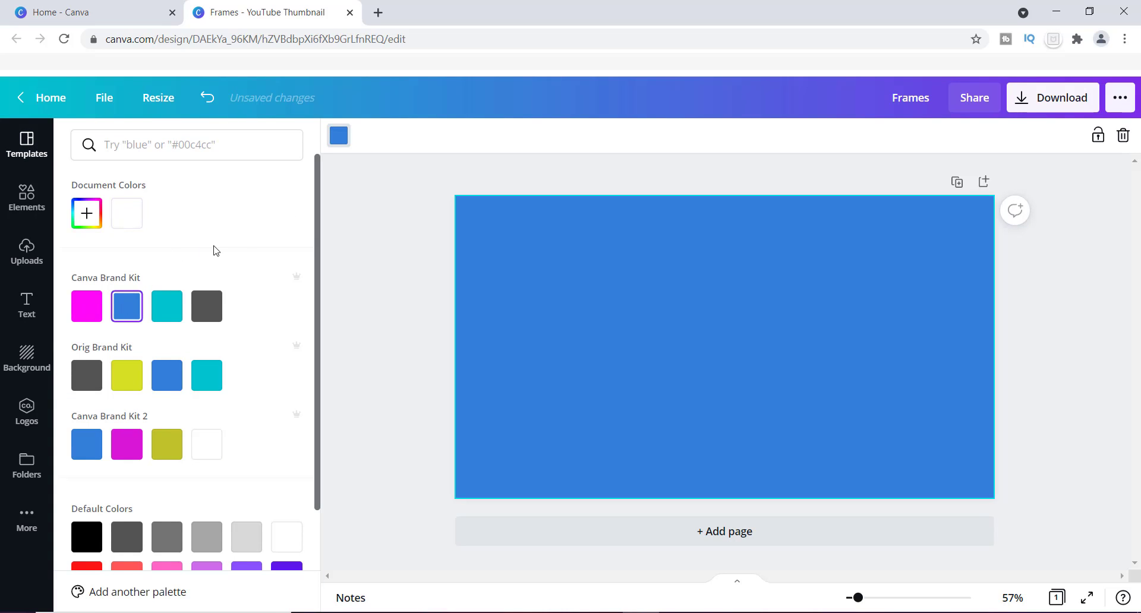
click(358, 256)
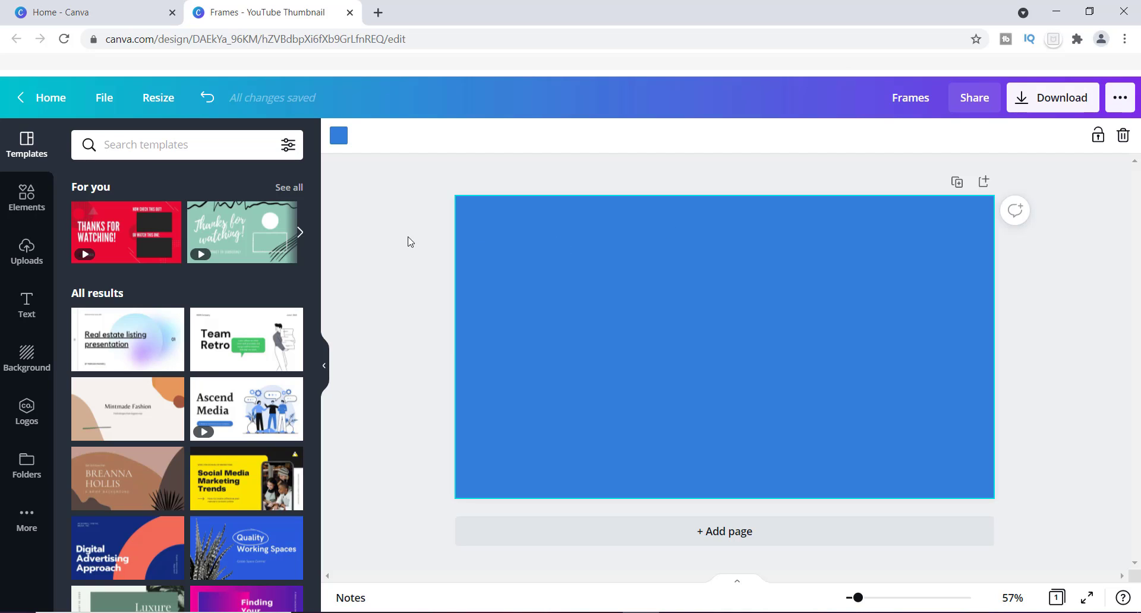
Open the complete Frames collection in the elements library and look through the available frame shapes.
click(29, 199)
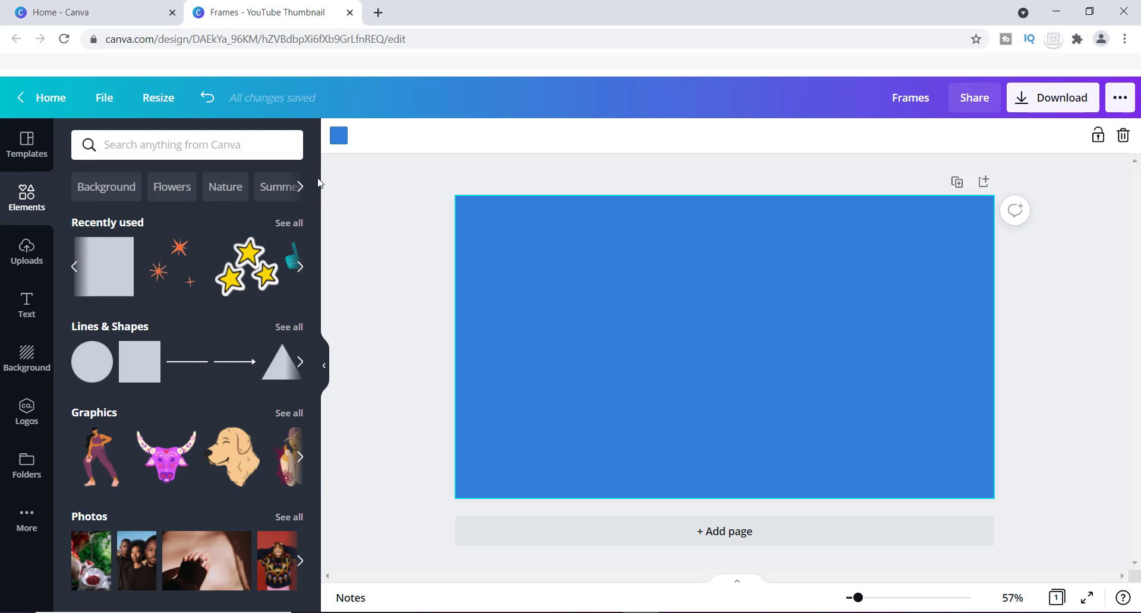
scroll(315, 202, down, 2)
drag(317, 234, 313, 450)
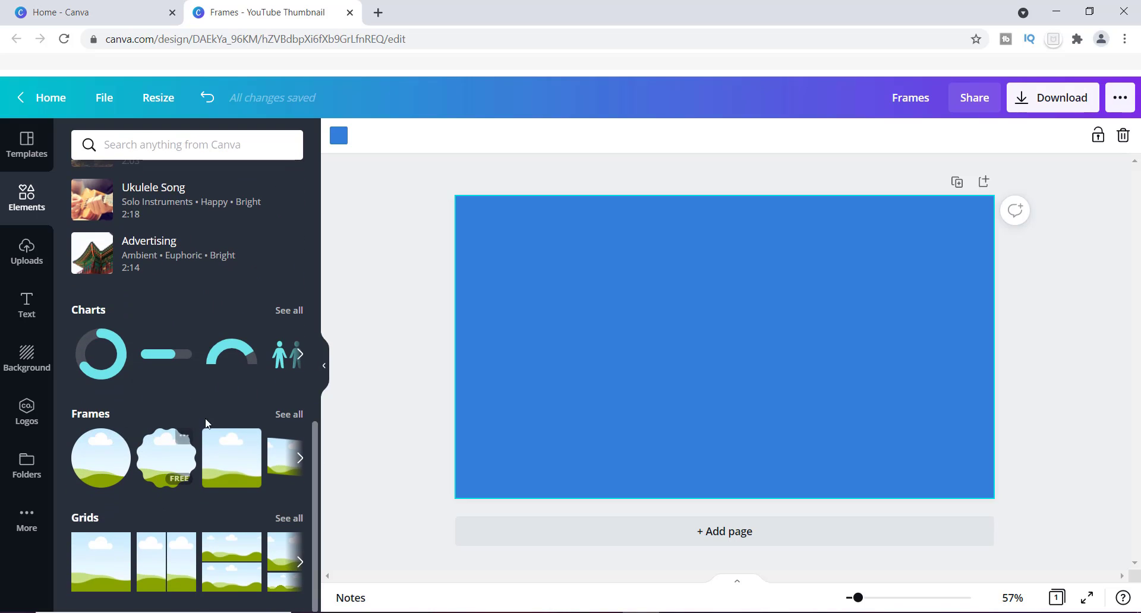
click(296, 415)
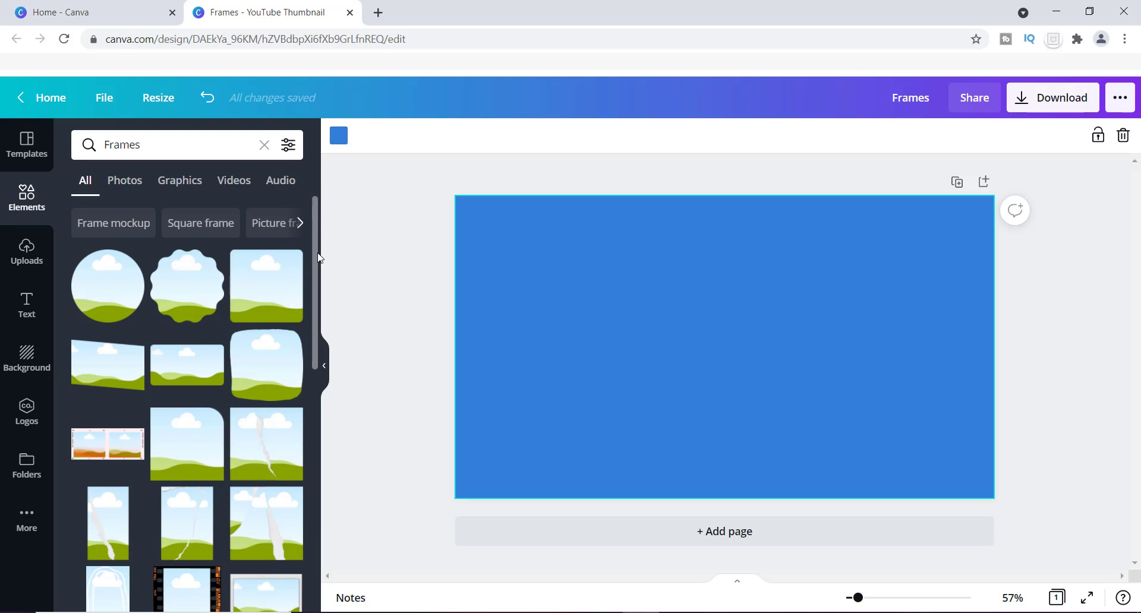
scroll(315, 281, down, 4)
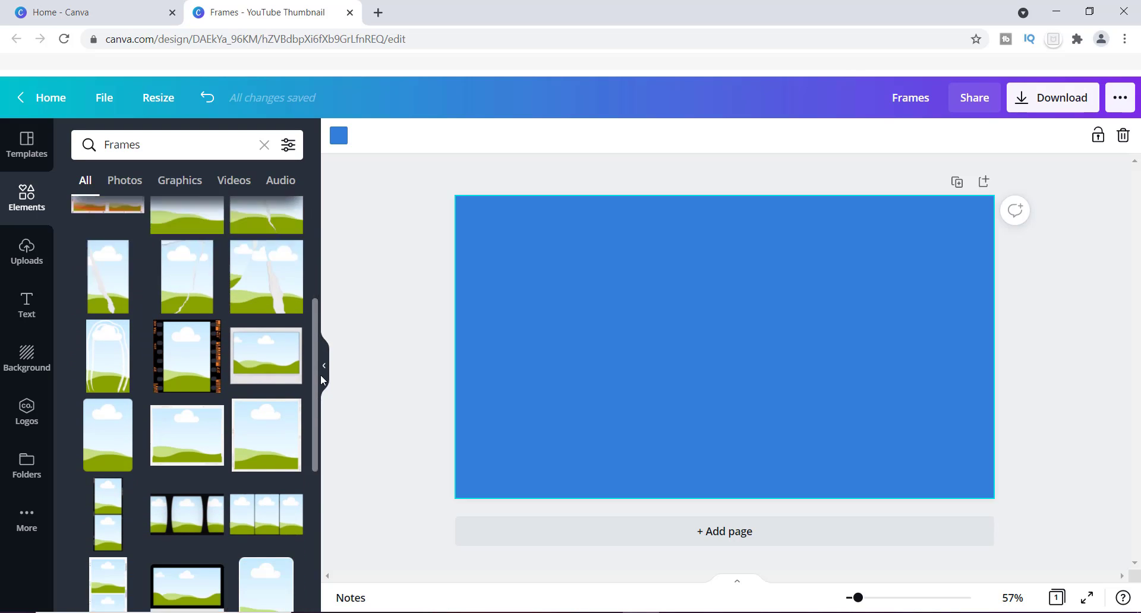
scroll(321, 379, down, 5)
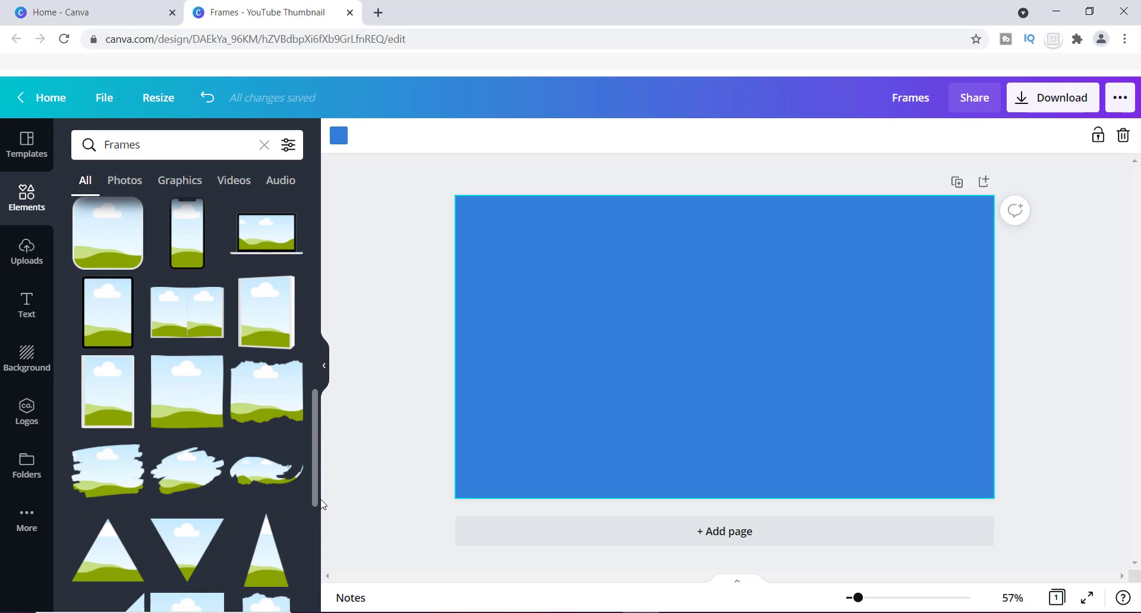
scroll(321, 511, down, 5)
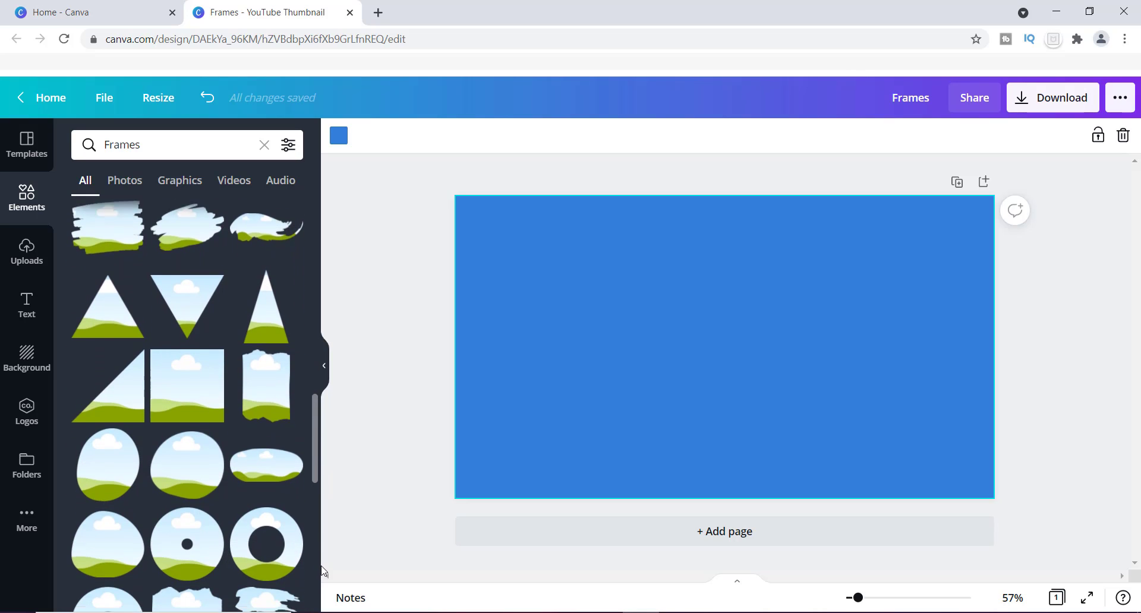
scroll(321, 570, down, 4)
scroll(323, 553, up, 5)
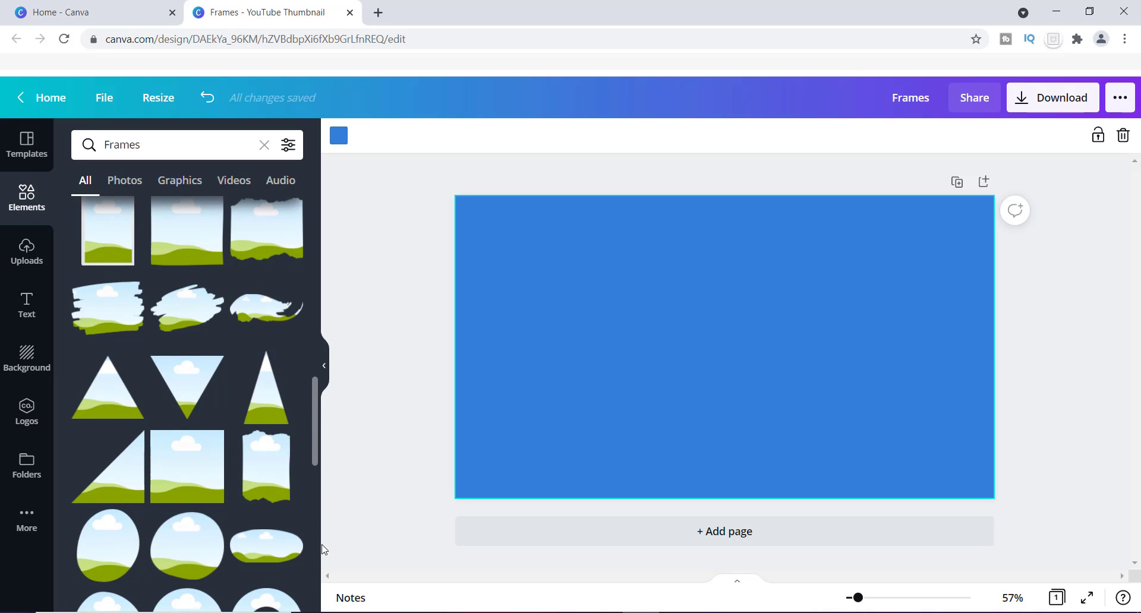
scroll(324, 550, up, 10)
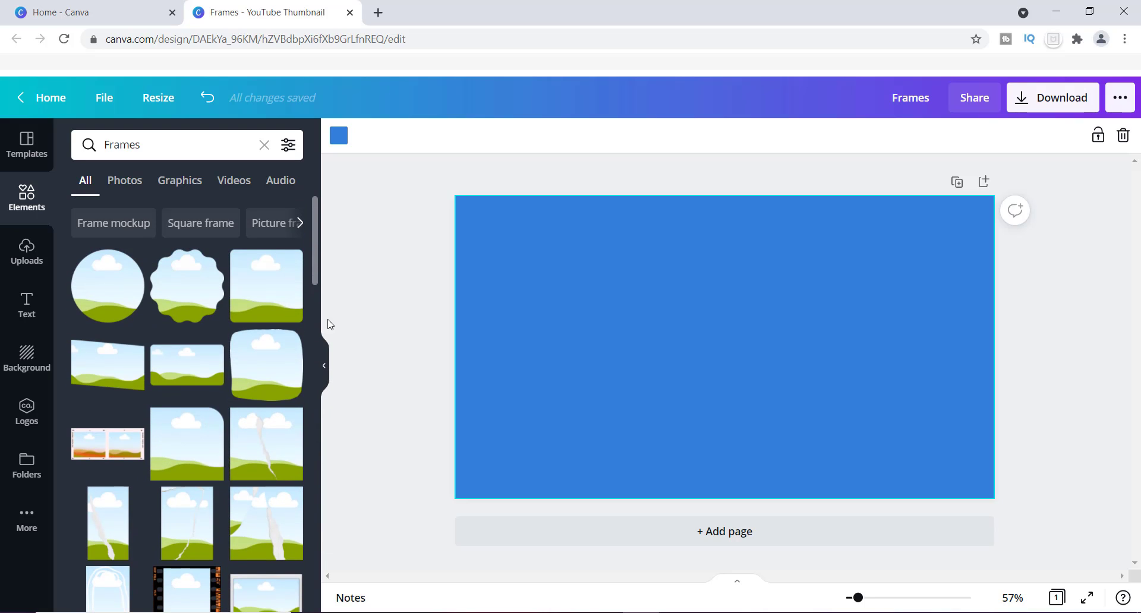
Add the circle frame to the page and enlarge it around the page centre until it nearly fills the page height.
click(117, 291)
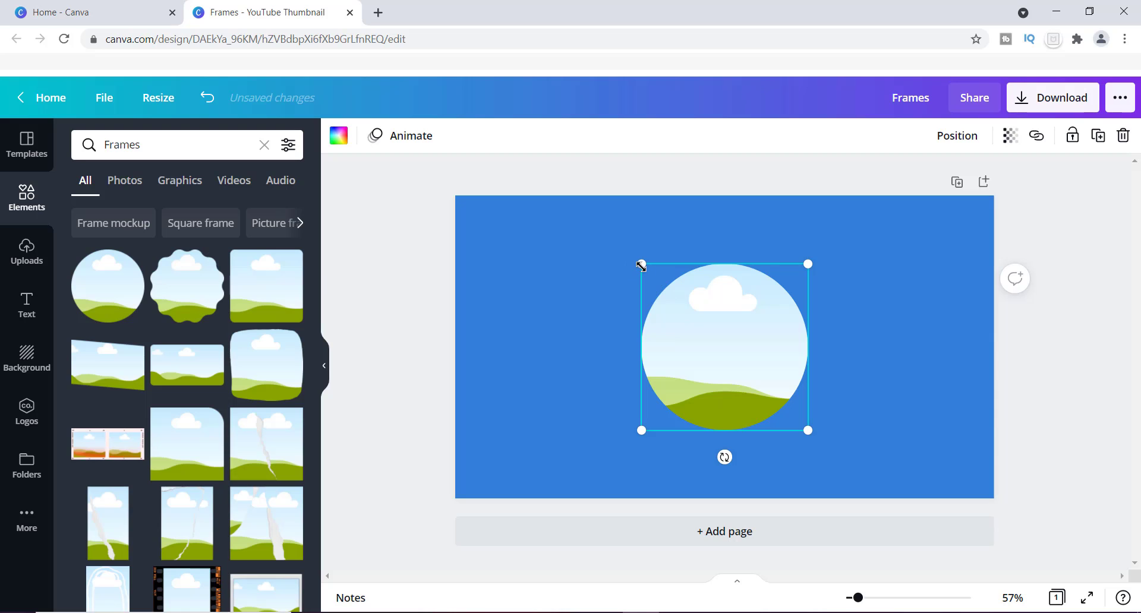
drag(641, 265, 581, 224)
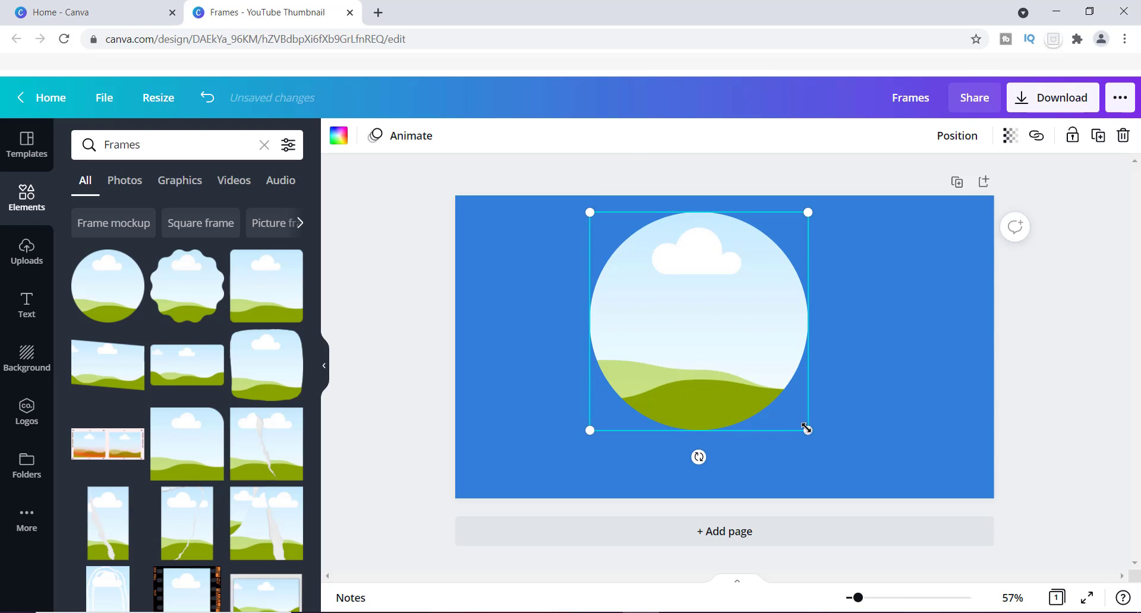
drag(808, 431, 861, 480)
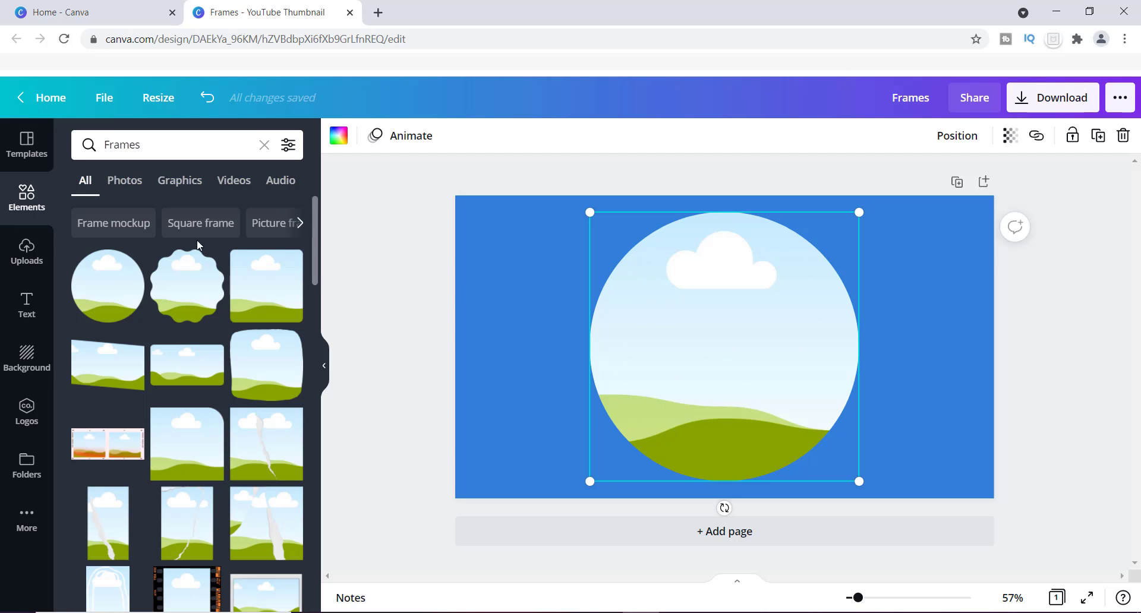
Upload the Silver Glitter 1 and Silver Glitter images from File Explorer, and fill the circle frame with Silver Glitter 1.
click(34, 254)
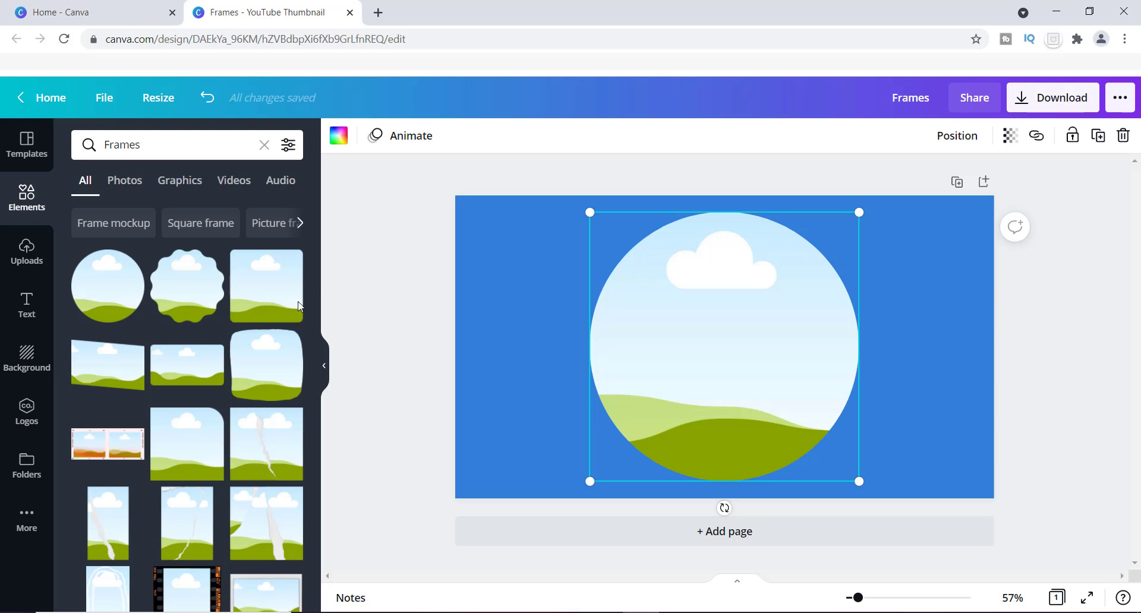
click(28, 253)
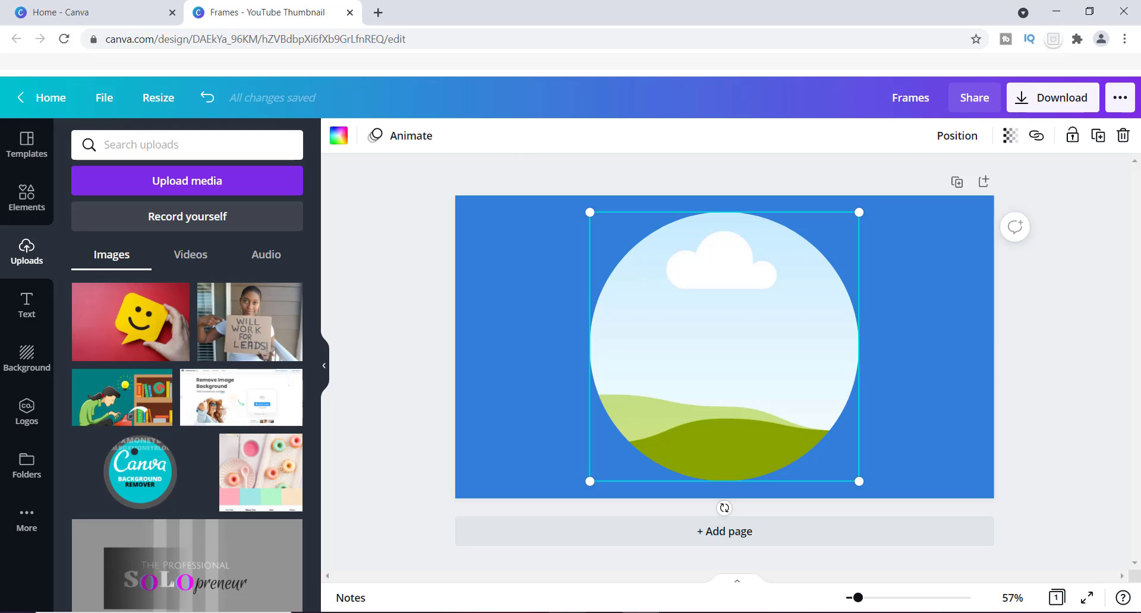
key(alt+Tab)
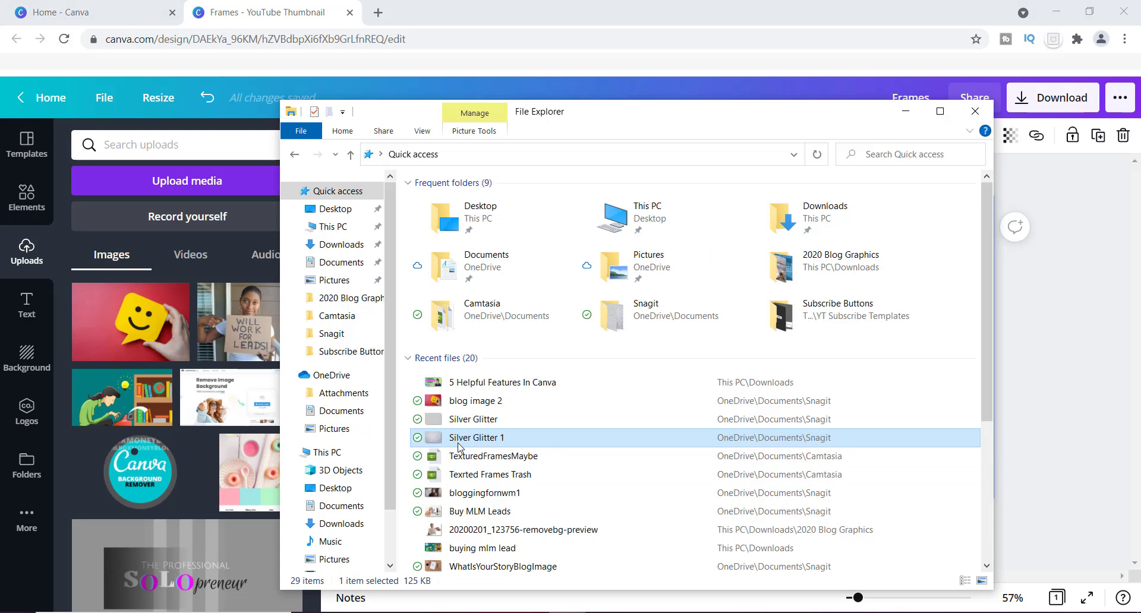
drag(458, 443, 163, 393)
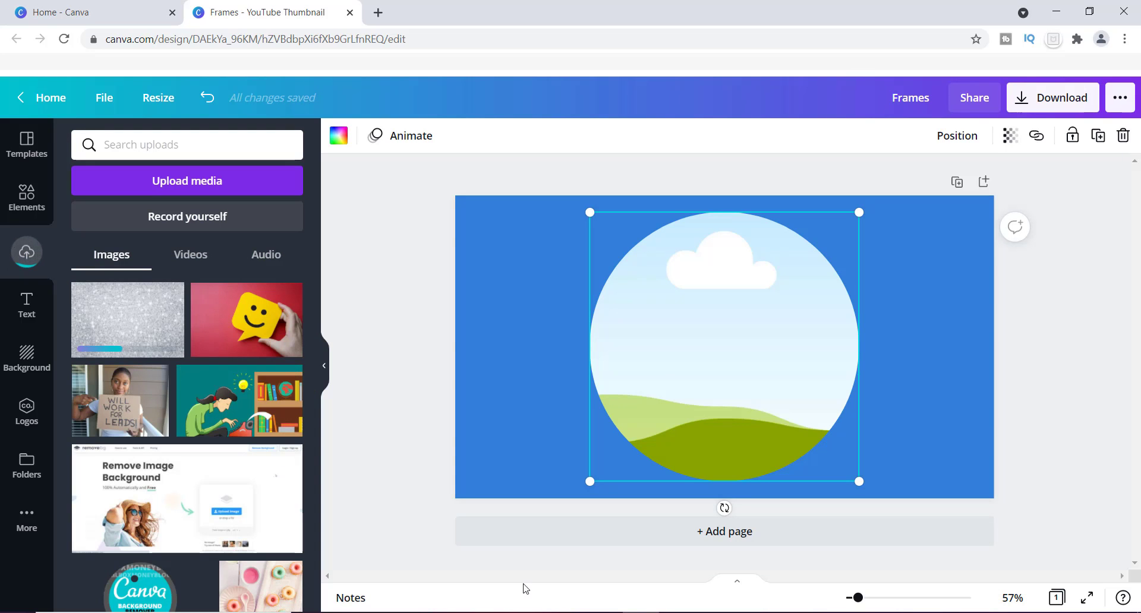
key(alt+Tab)
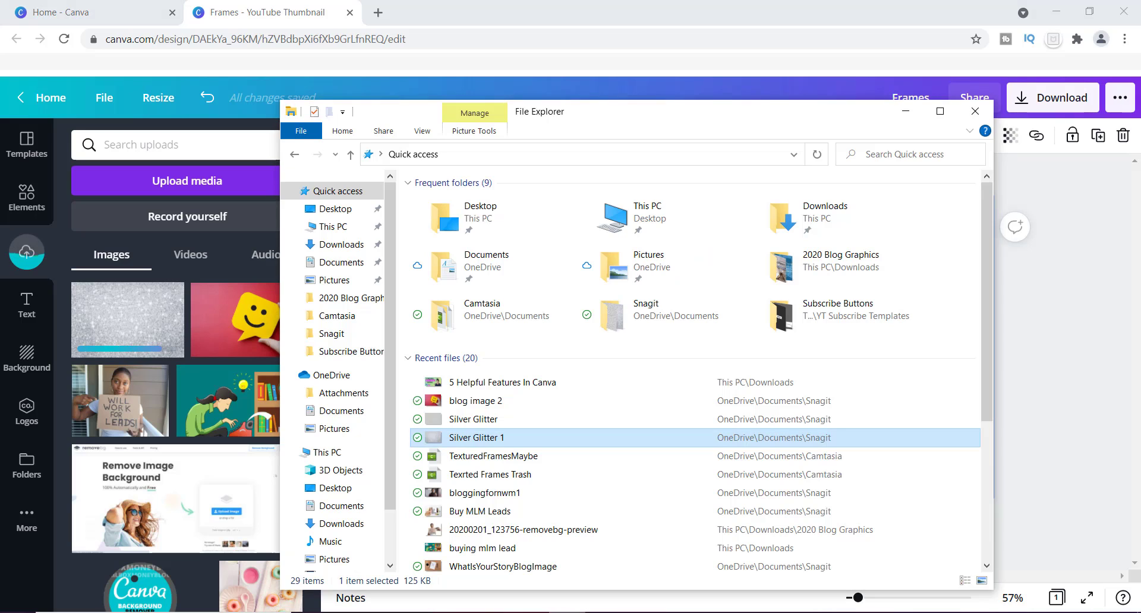
click(474, 422)
drag(473, 422, 194, 372)
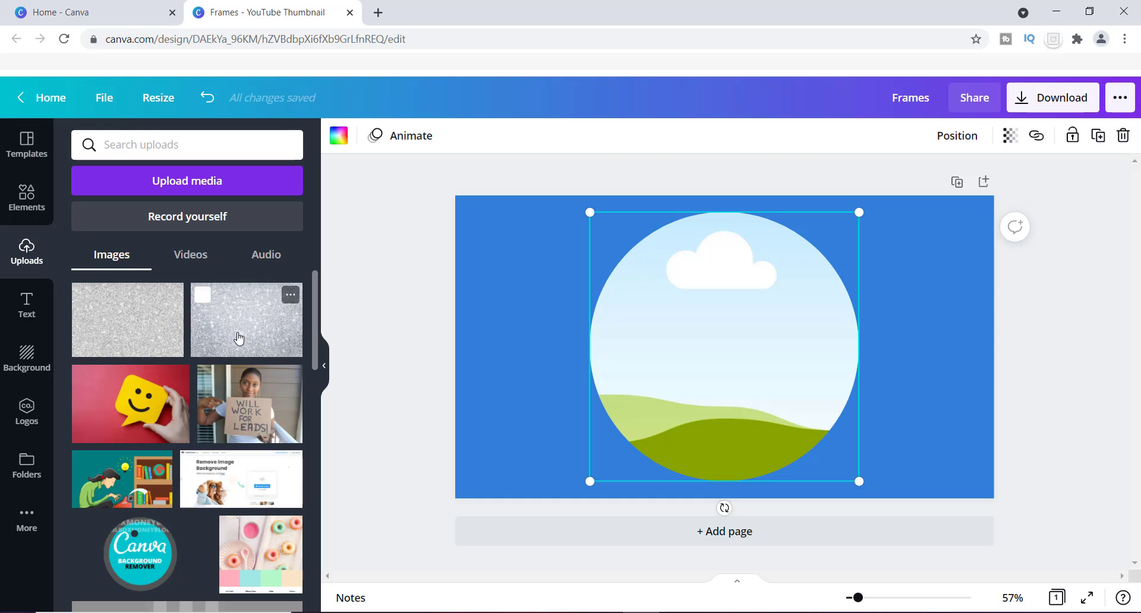
drag(238, 339, 658, 339)
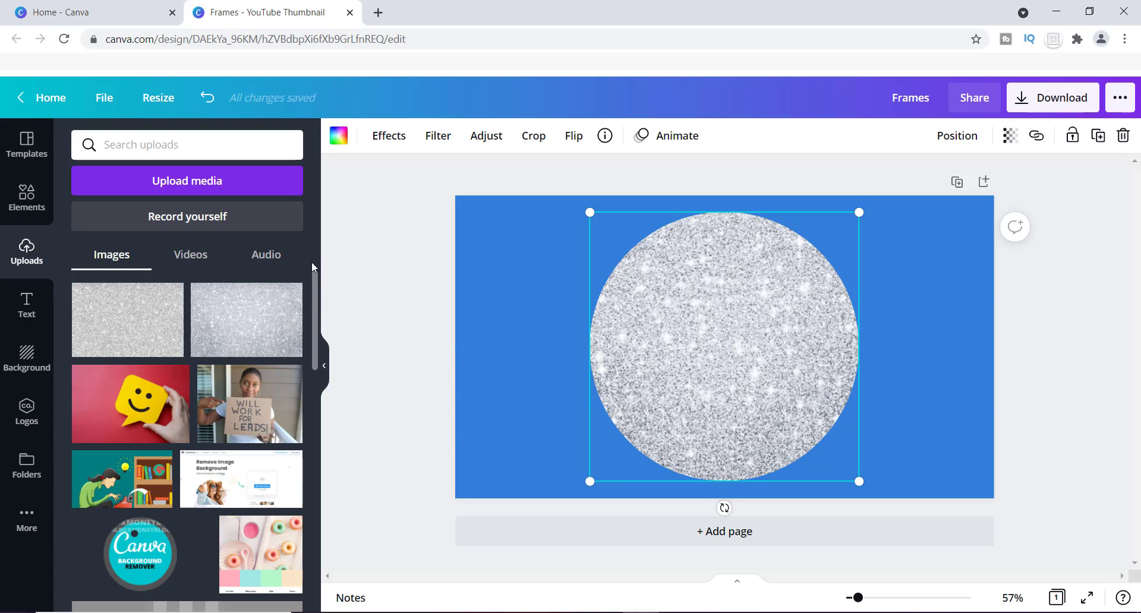
Find the circular portrait photo among the uploaded images and add it on top of the glitter circle.
drag(312, 277, 312, 280)
scroll(313, 280, down, 5)
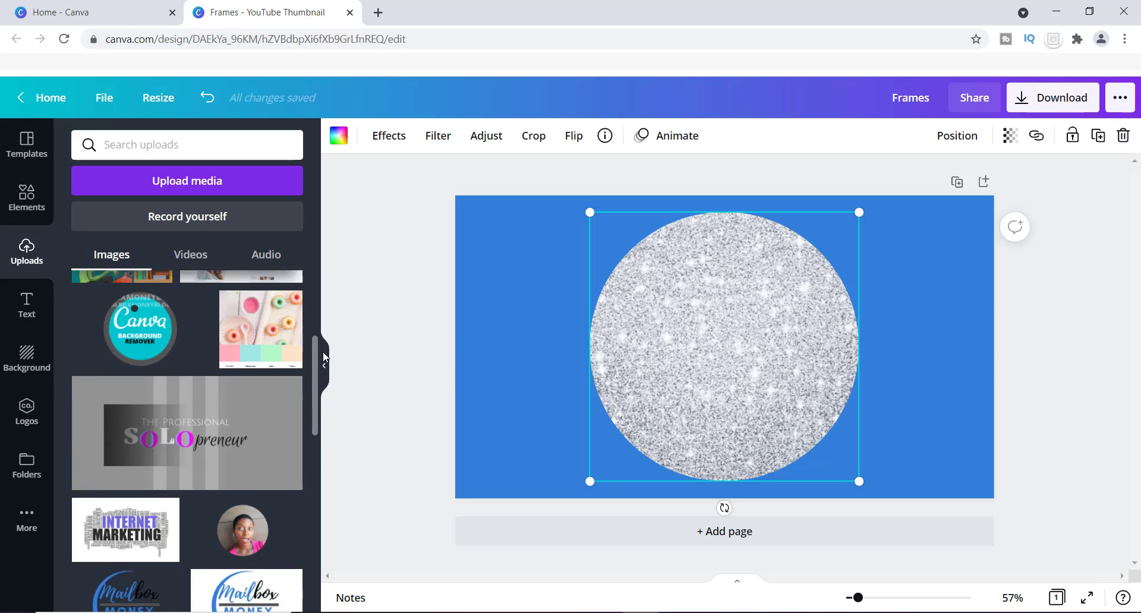
scroll(275, 344, up, 2)
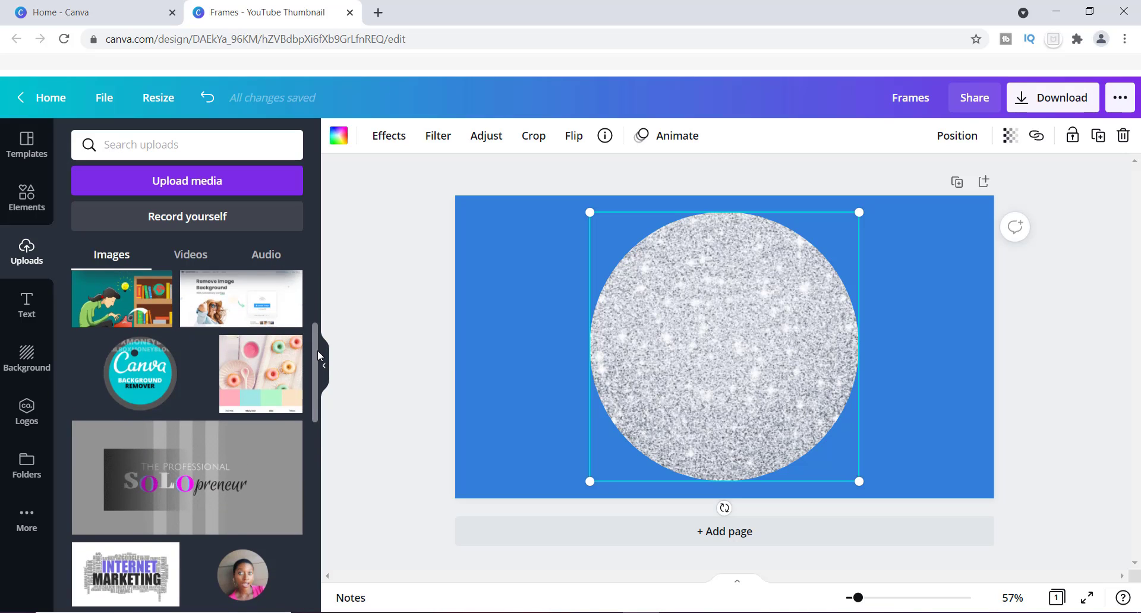
scroll(319, 404, down, 3)
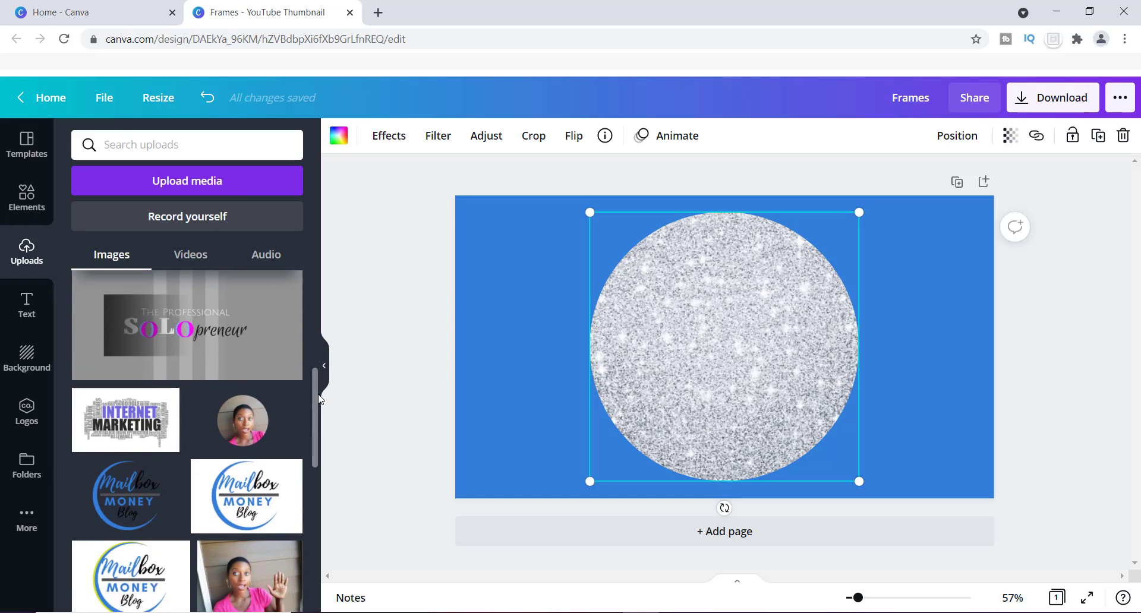
click(245, 409)
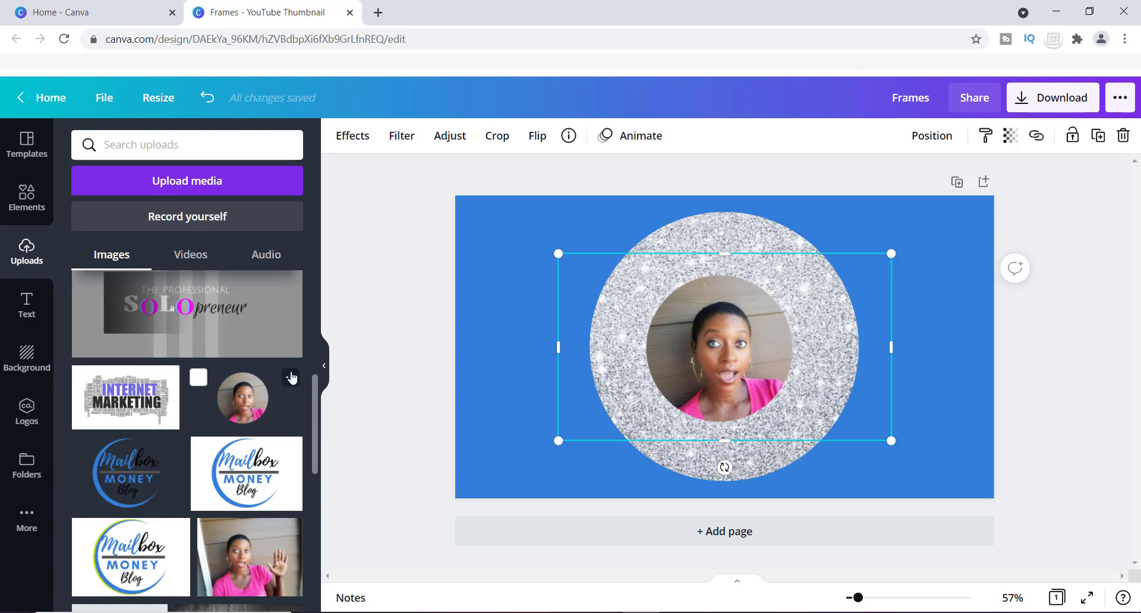
Enlarge the circular portrait from its corners, keeping it centred, until only a thin glitter ring surrounds it.
drag(559, 256, 517, 231)
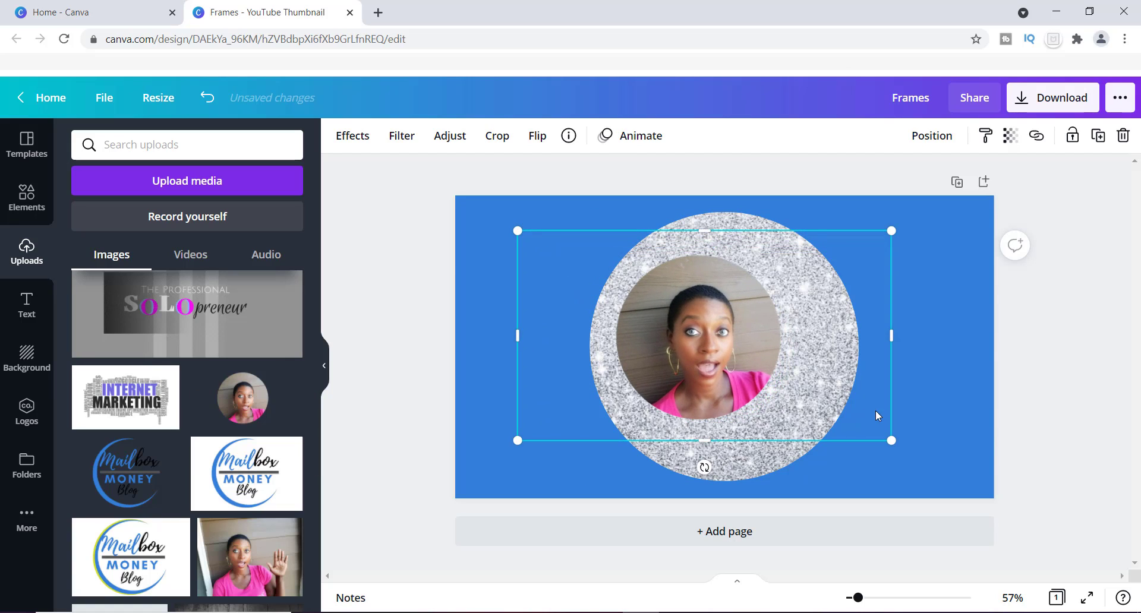
drag(892, 442, 932, 481)
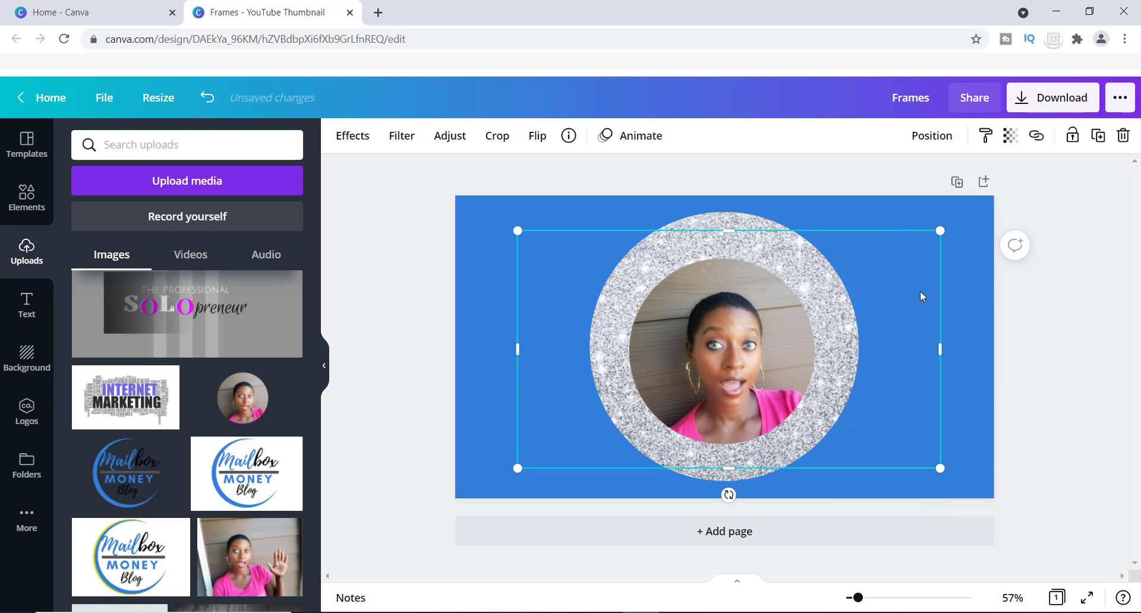
drag(940, 233, 958, 220)
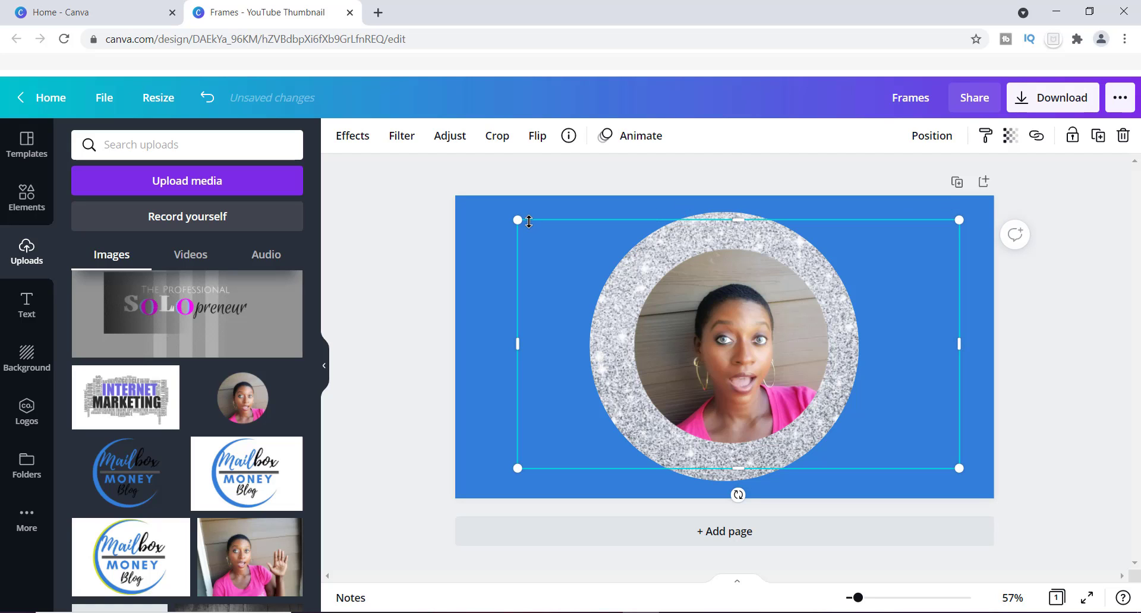
drag(515, 218, 485, 202)
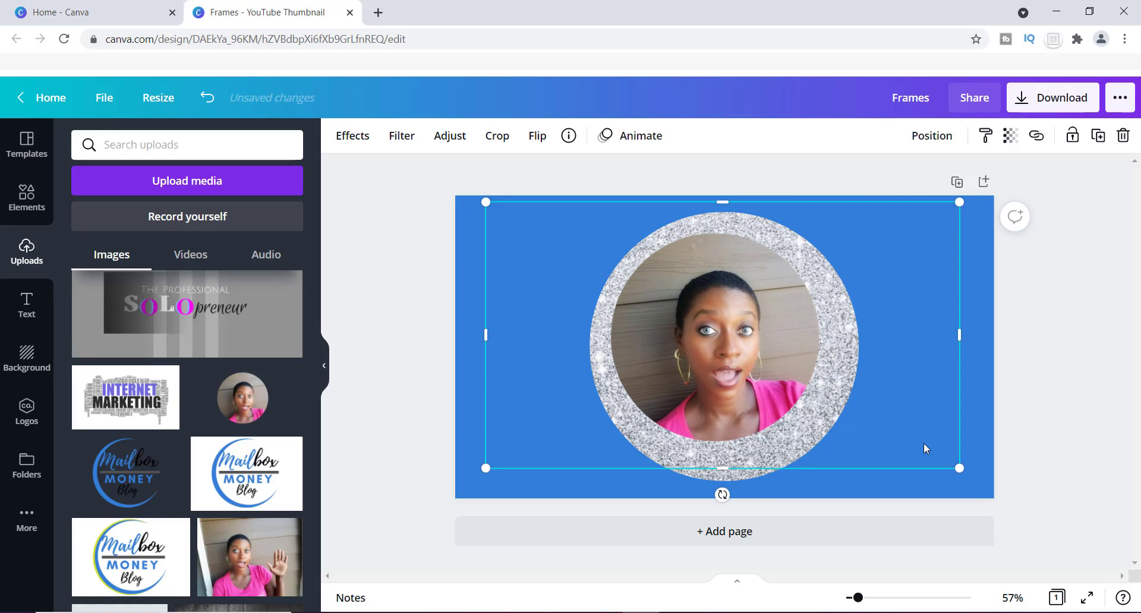
drag(959, 469, 978, 497)
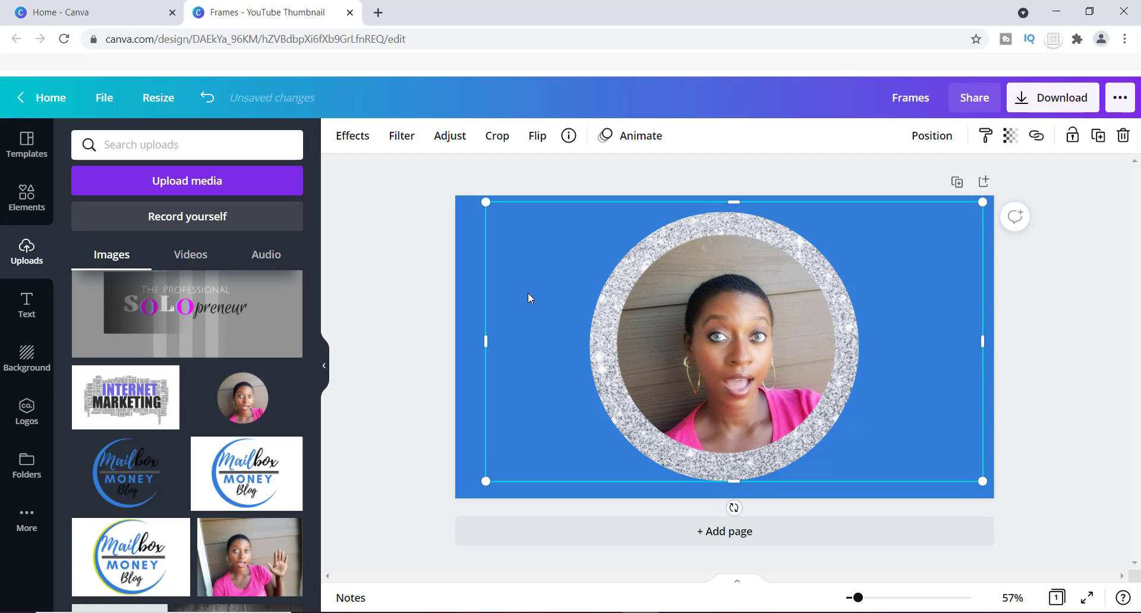
drag(485, 202, 474, 196)
drag(474, 480, 460, 490)
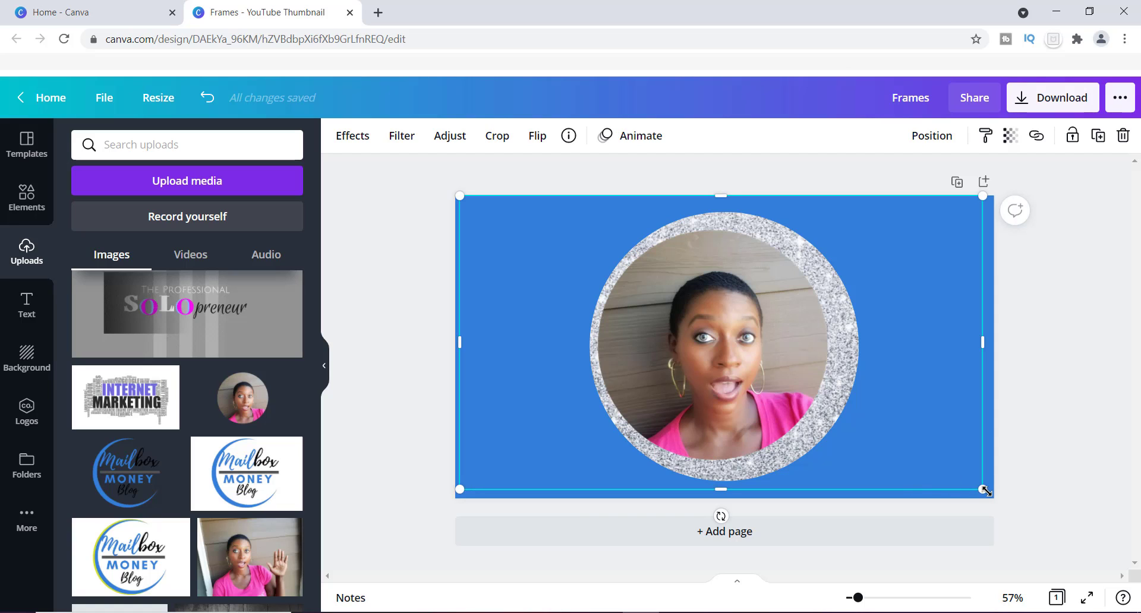
drag(983, 490, 1004, 502)
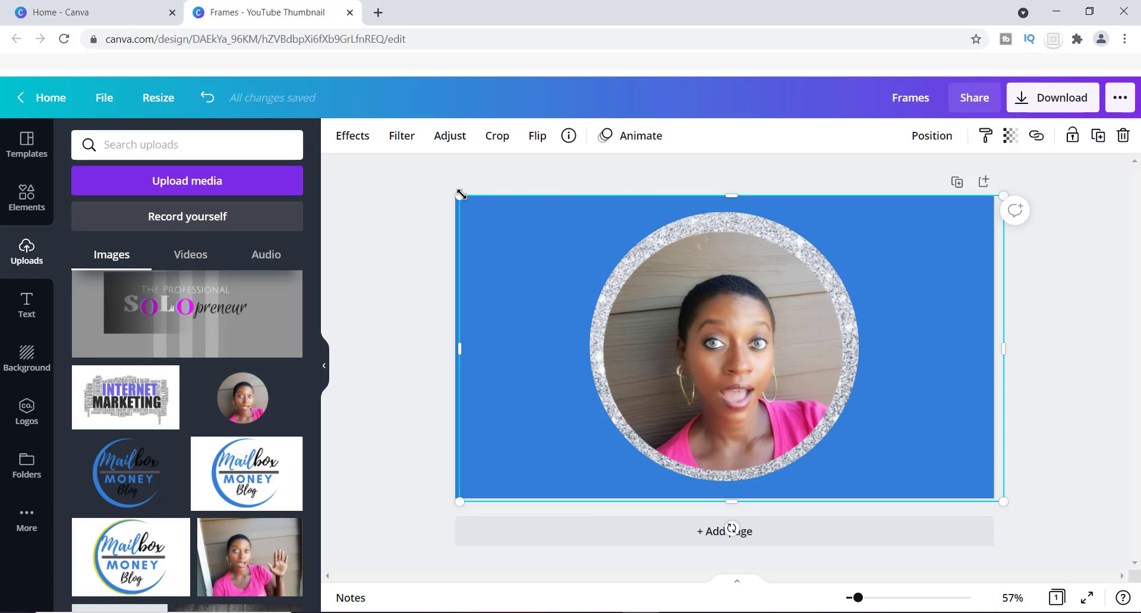
drag(461, 194, 455, 194)
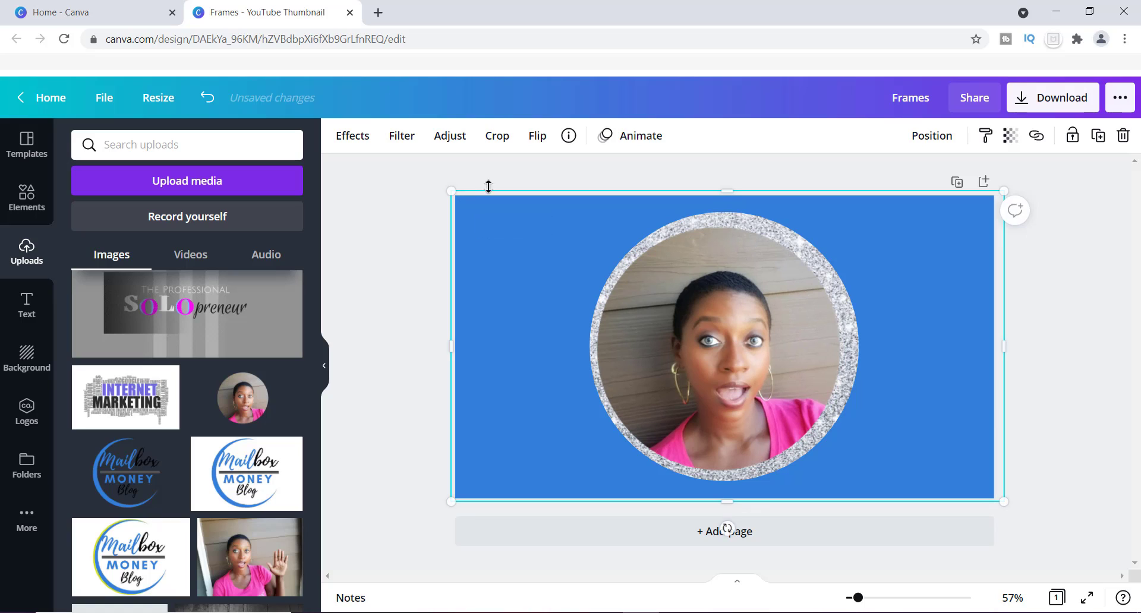
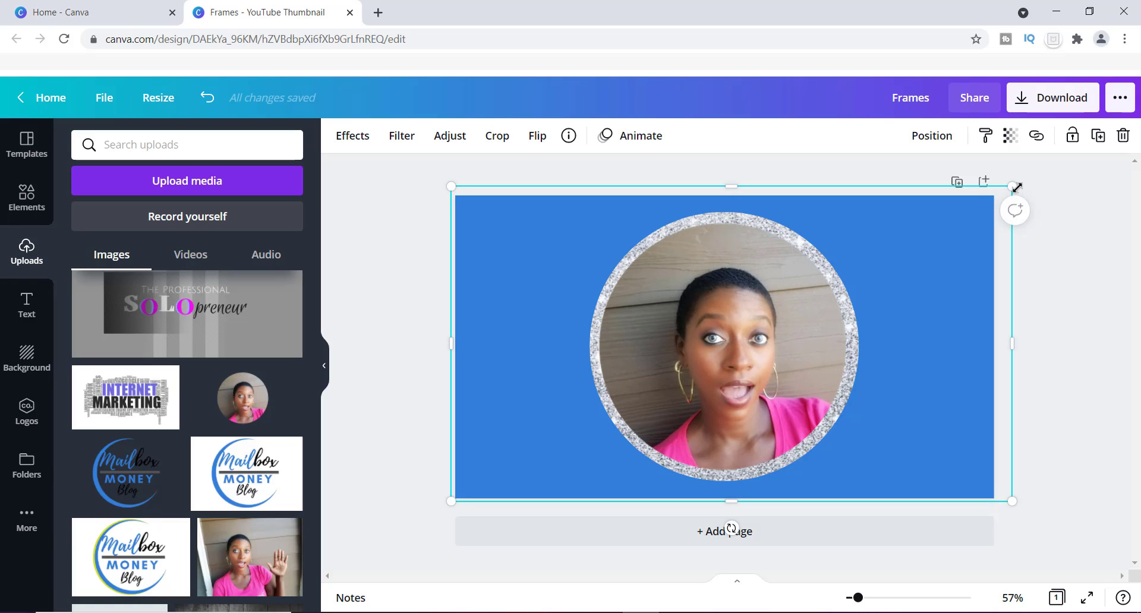
Undo the last resize of the circular portrait and add a second page below the first.
key(ctrl+z)
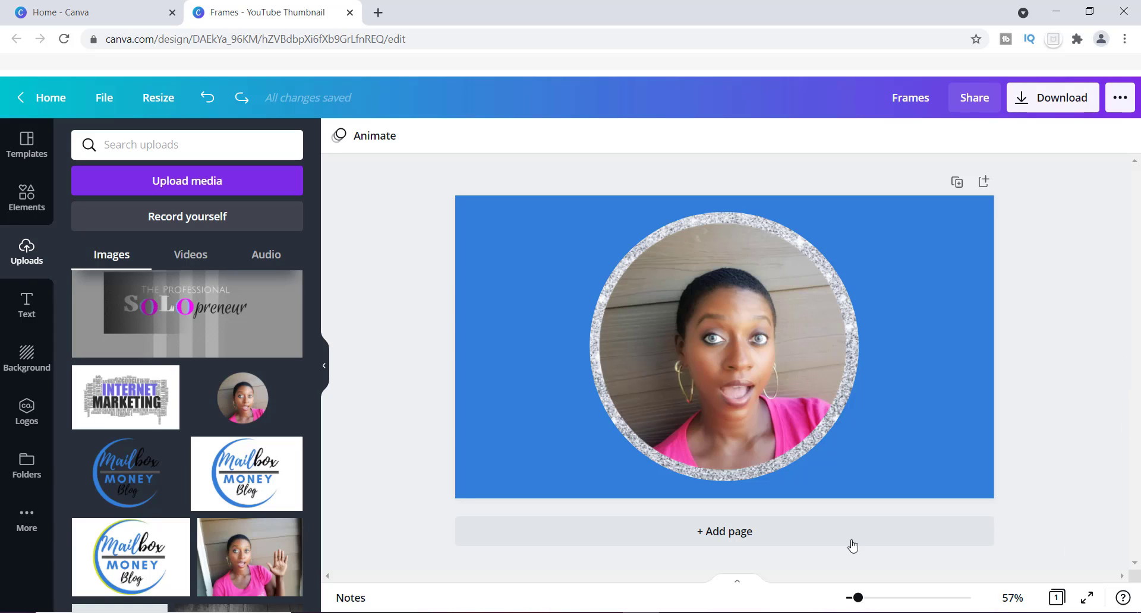
click(720, 538)
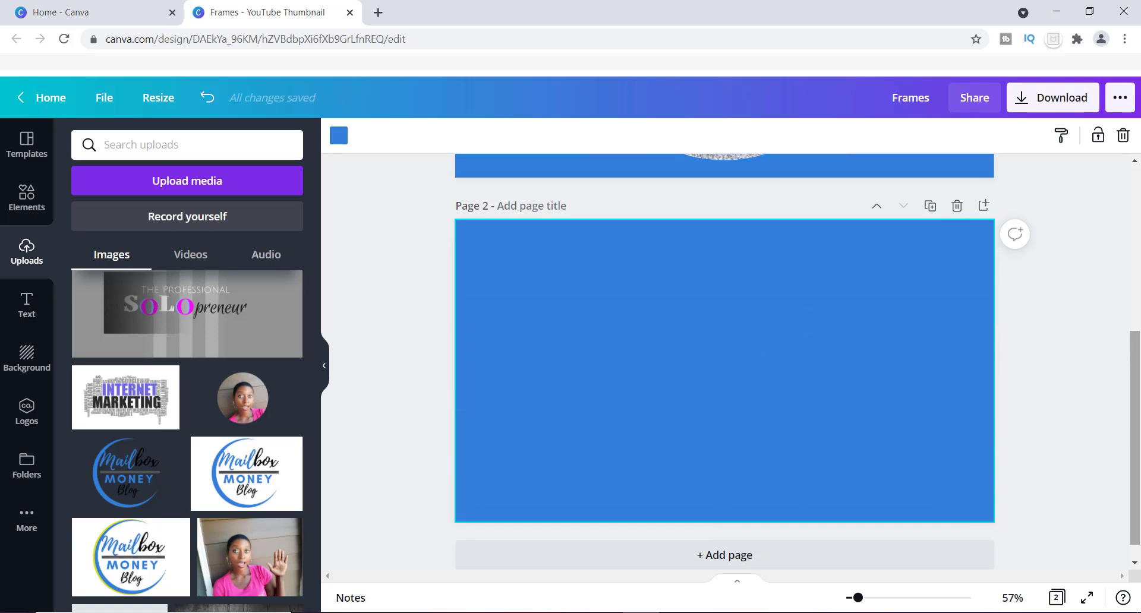
drag(1137, 428, 1135, 381)
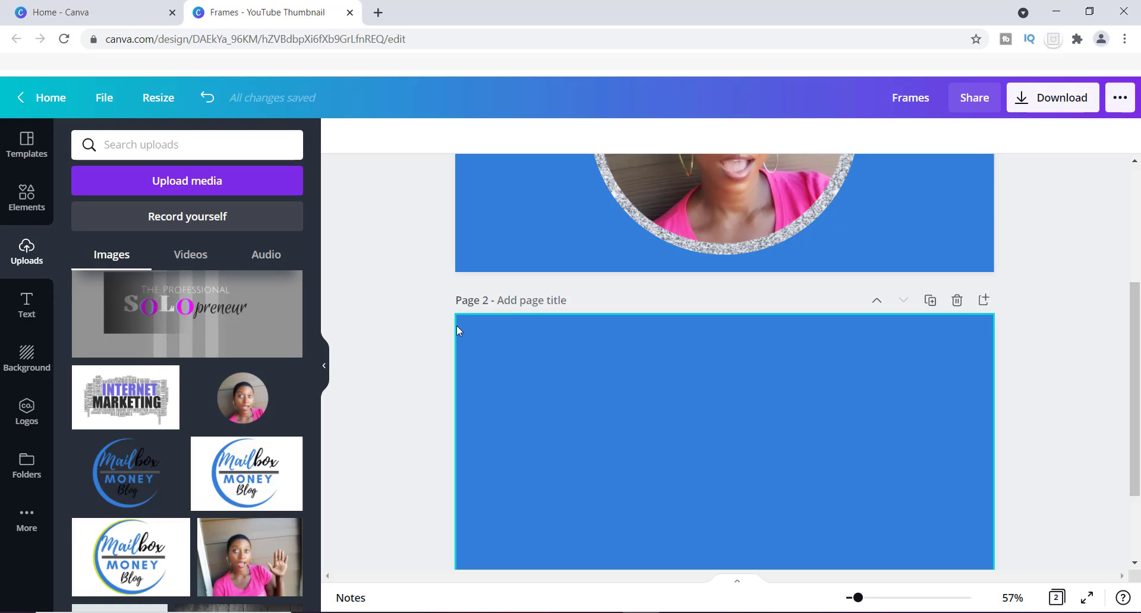
Clear the Frames search and set the recently used yellow crumpled-paper image as the background of page 2.
click(26, 201)
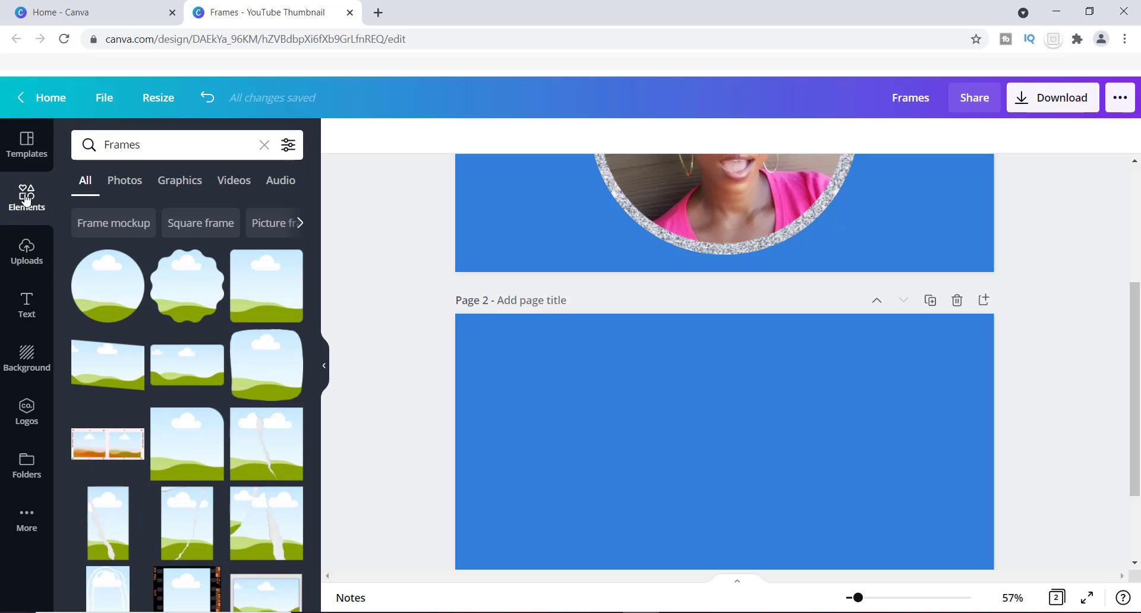
click(264, 145)
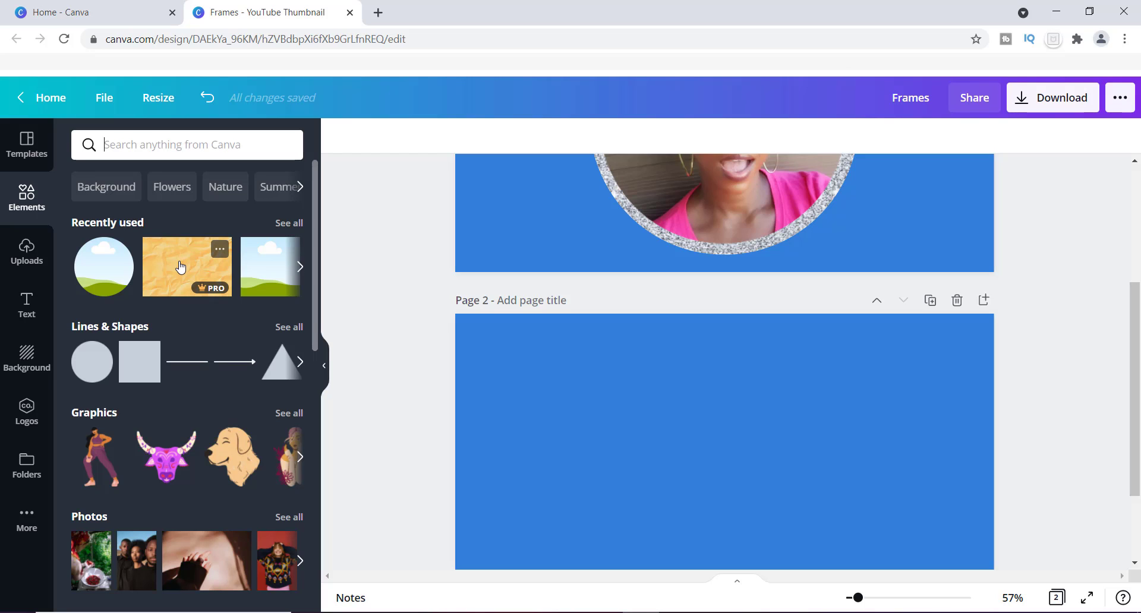
drag(180, 265, 472, 355)
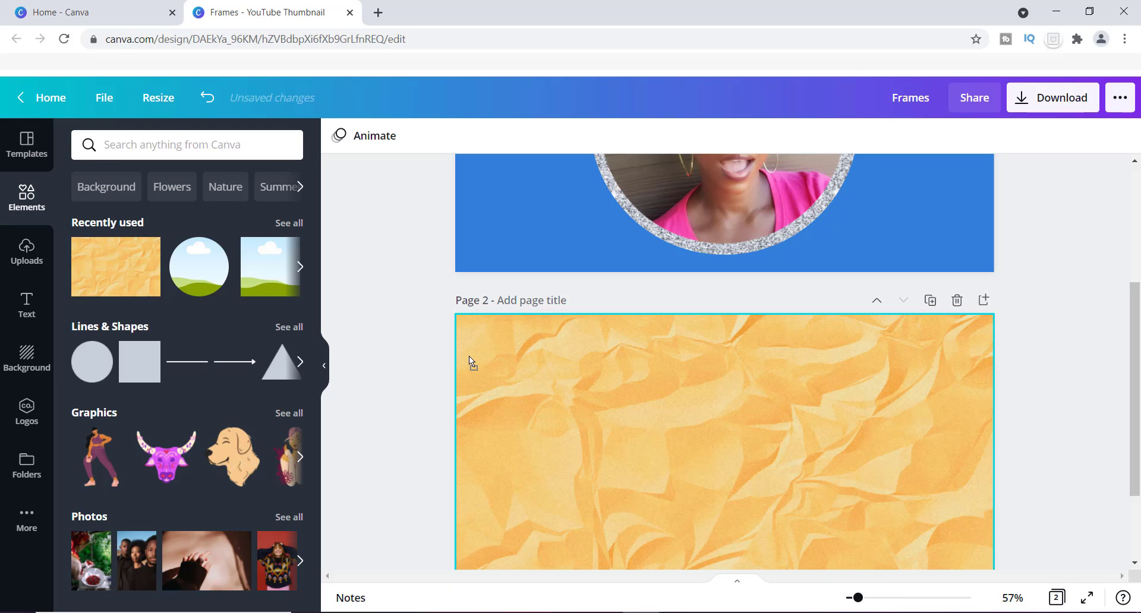
drag(1134, 313, 1137, 369)
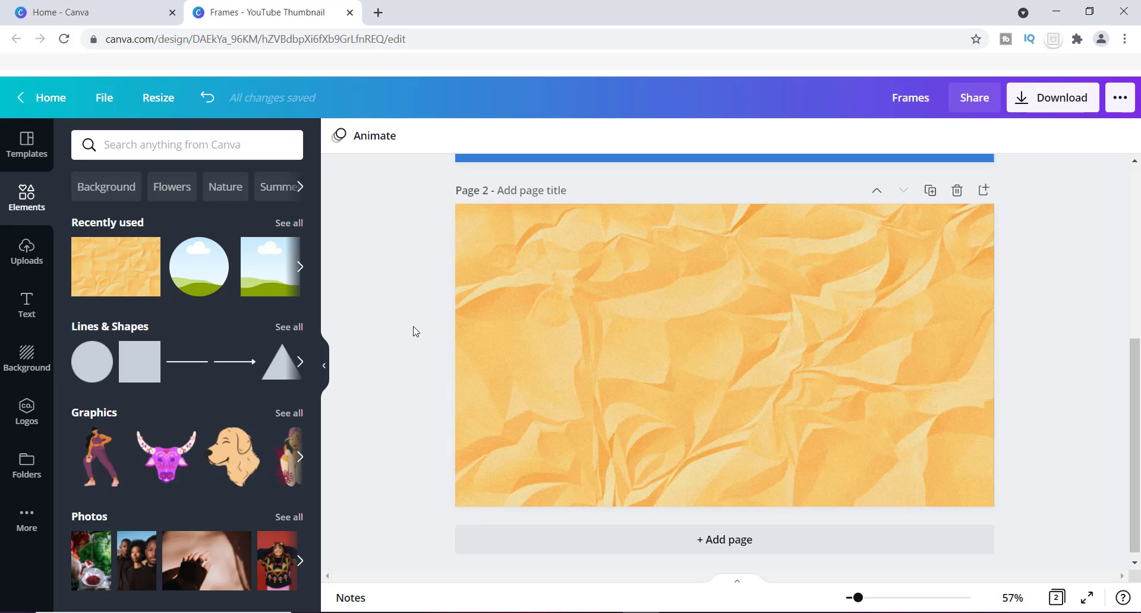
Add the first silver glitter image from the uploads to the middle of page 2, undoing the extra duplicate copy.
click(26, 252)
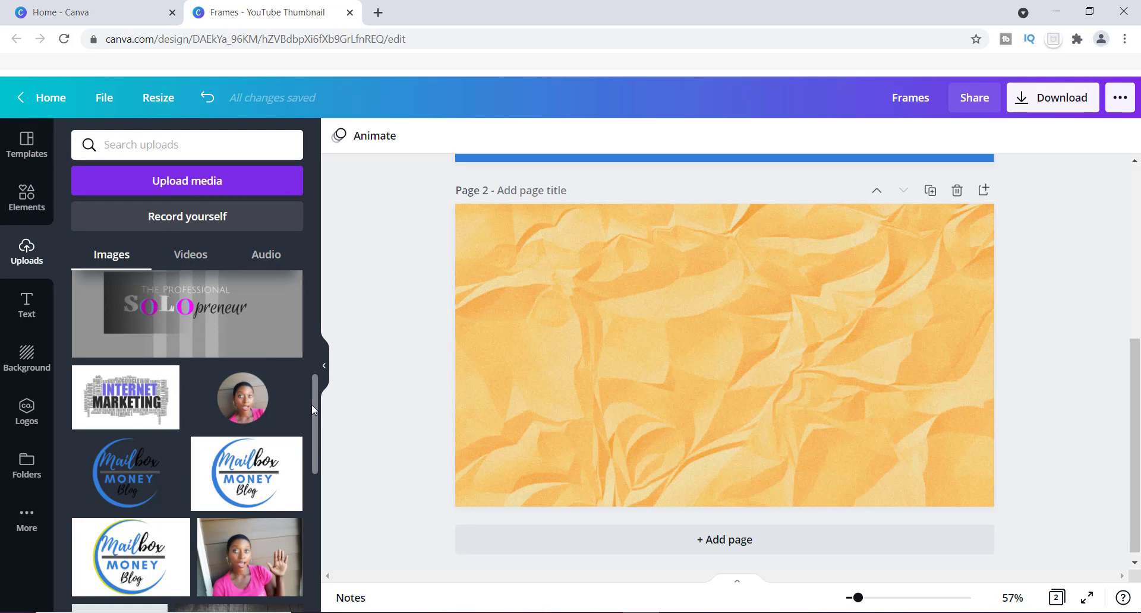
drag(312, 404, 314, 280)
mouse_move(159, 295)
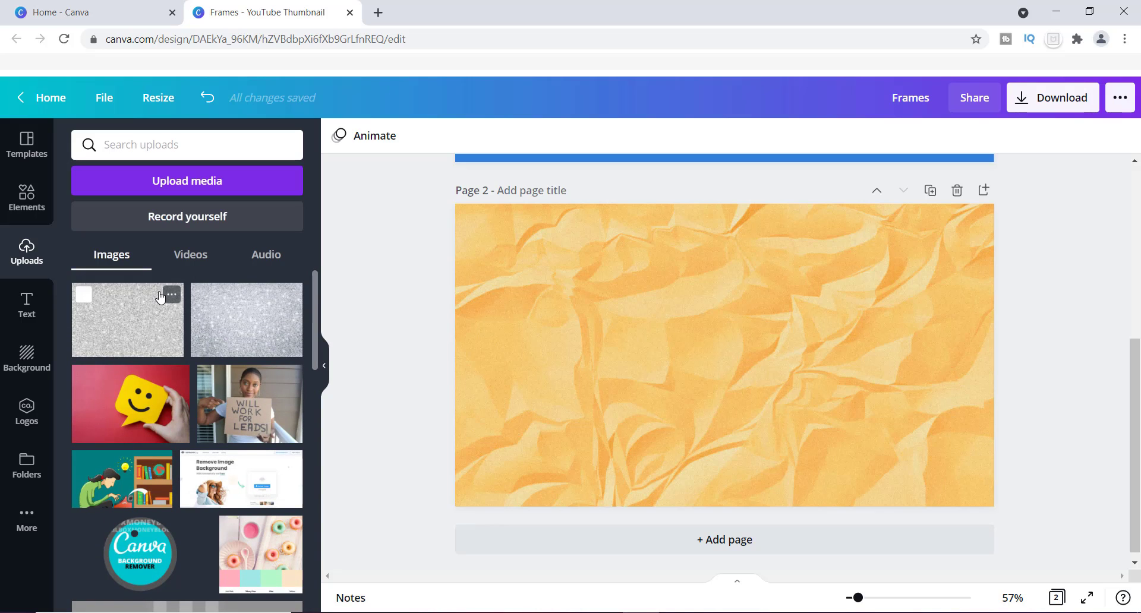
click(123, 327)
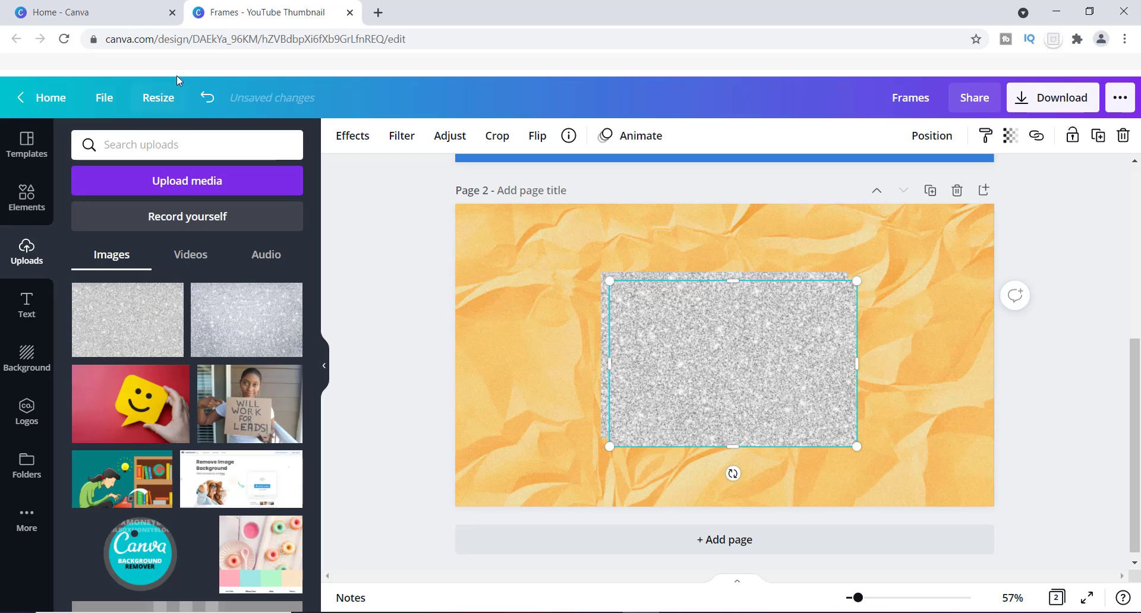
click(203, 106)
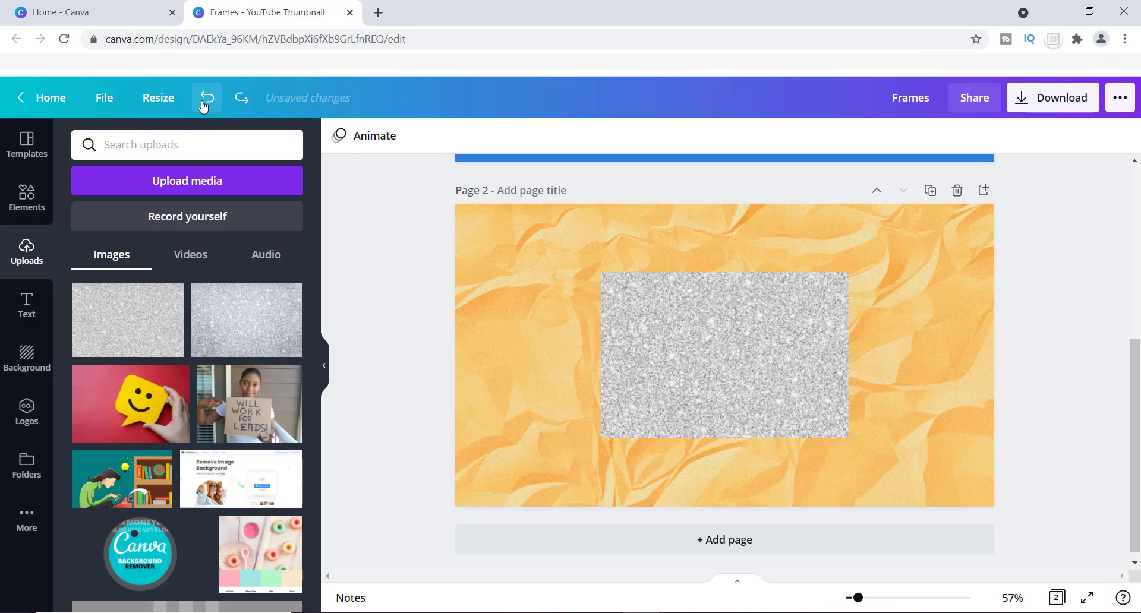
Enlarge the glitter image on page 2 proportionally from its upper-left and lower-right corners.
click(641, 330)
drag(600, 269, 578, 255)
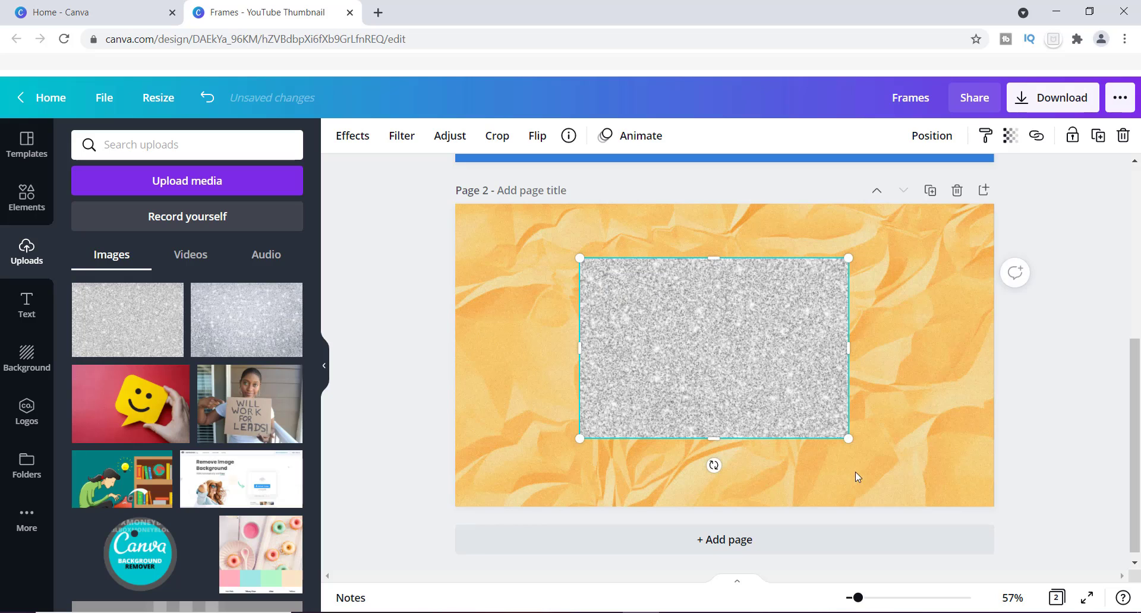
drag(856, 438, 886, 465)
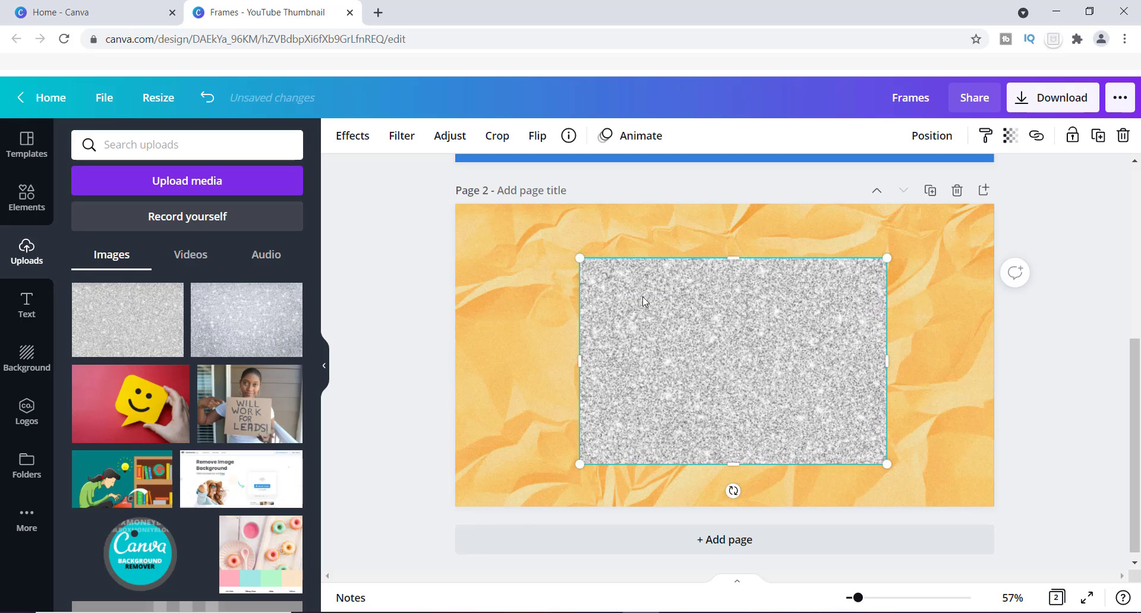
drag(579, 257, 571, 252)
Crop the glitter image's left and right sides and extend its upper and lower edges slightly to make it nearly square.
drag(563, 356, 593, 356)
drag(884, 357, 855, 355)
drag(593, 356, 582, 357)
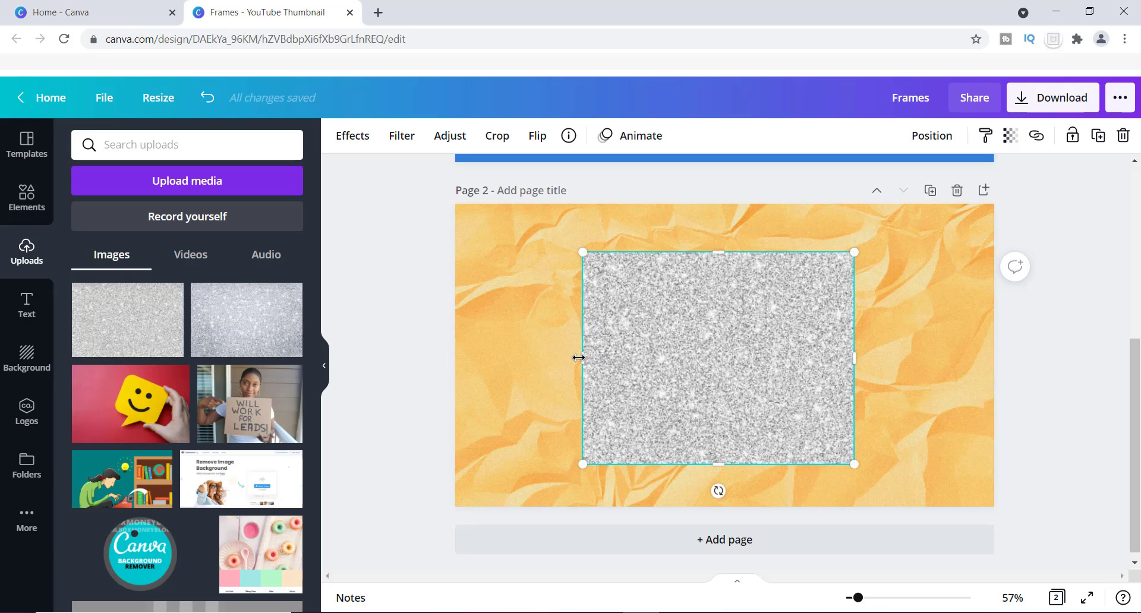
drag(718, 464, 719, 468)
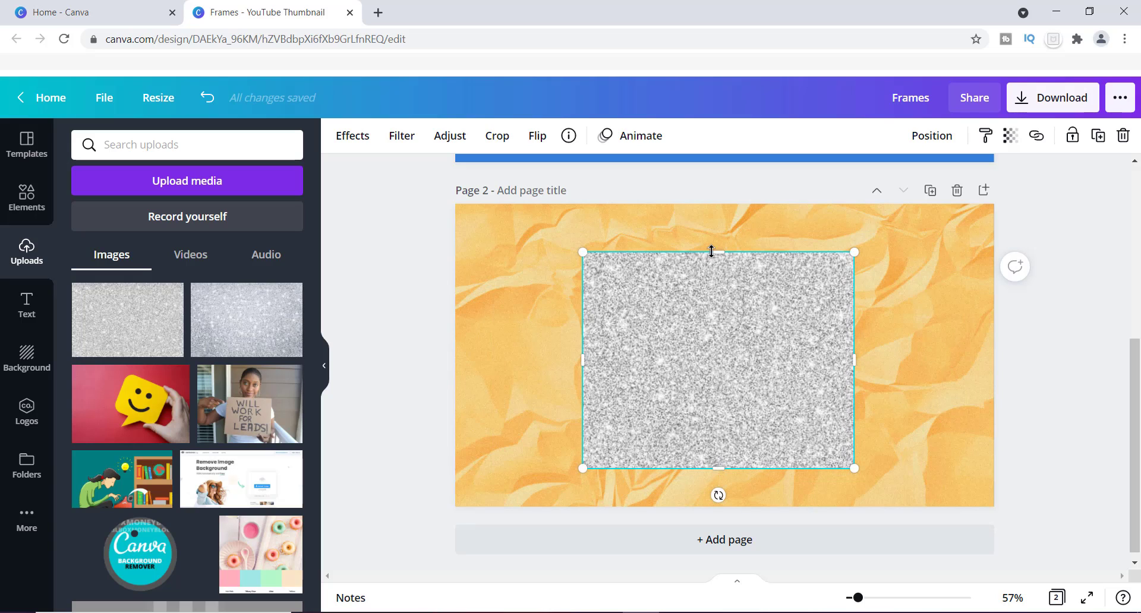
drag(718, 249, 720, 244)
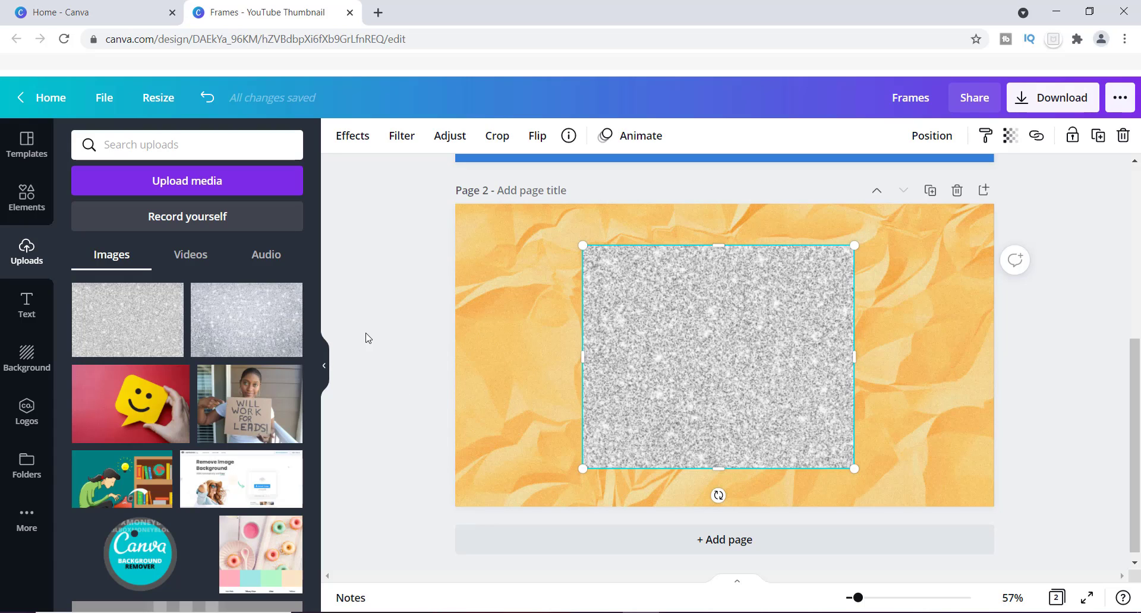
Find the plain square frame among all available frames and add it on top of the glitter image.
click(23, 202)
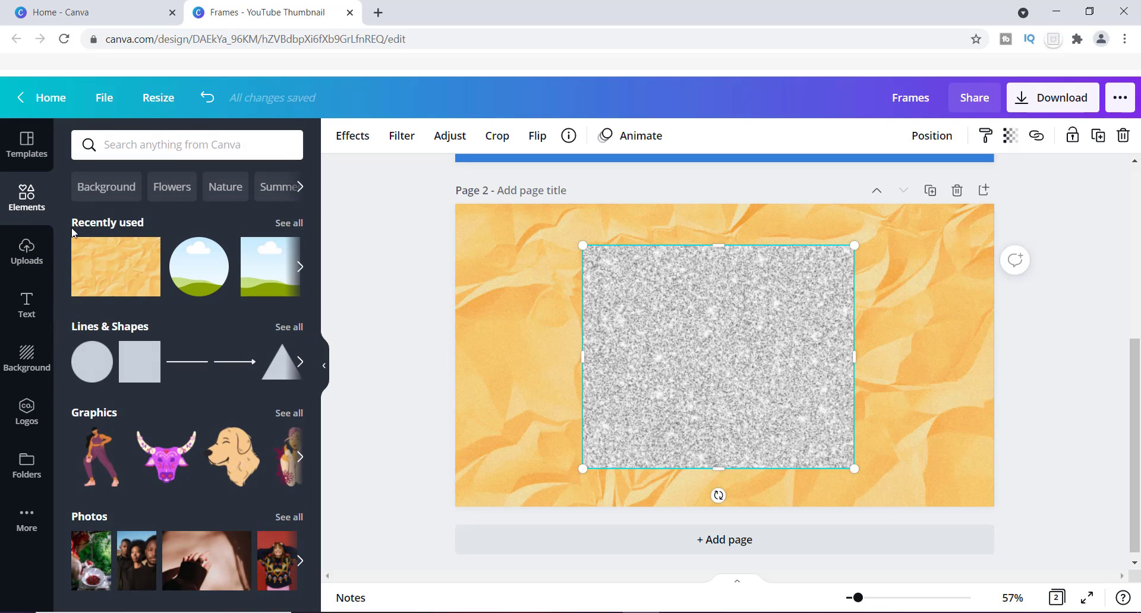
scroll(323, 287, down, 1)
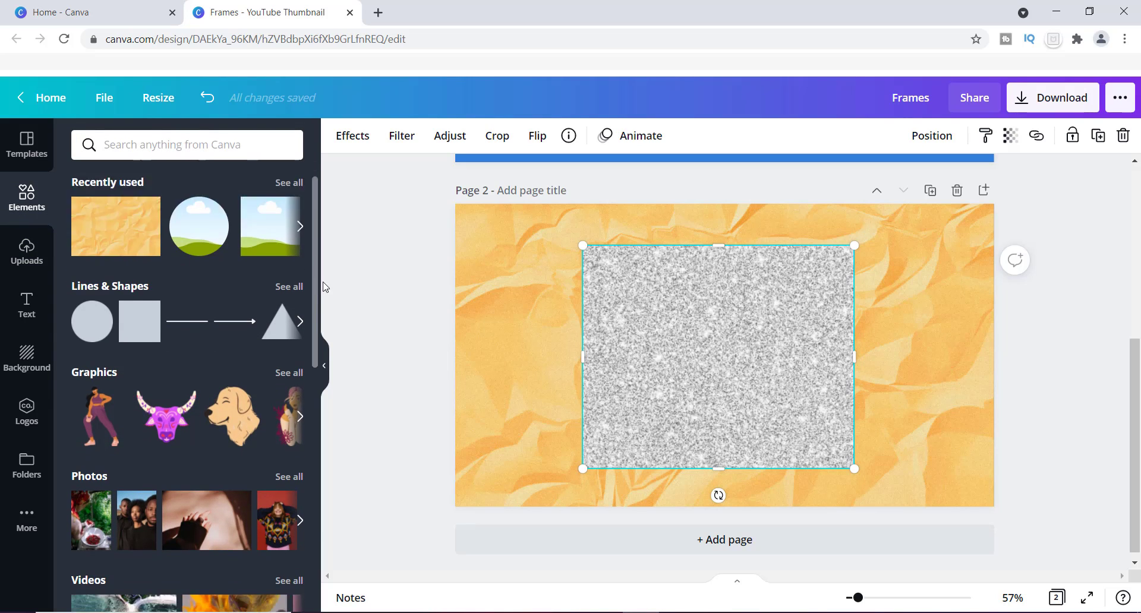
scroll(324, 287, down, 9)
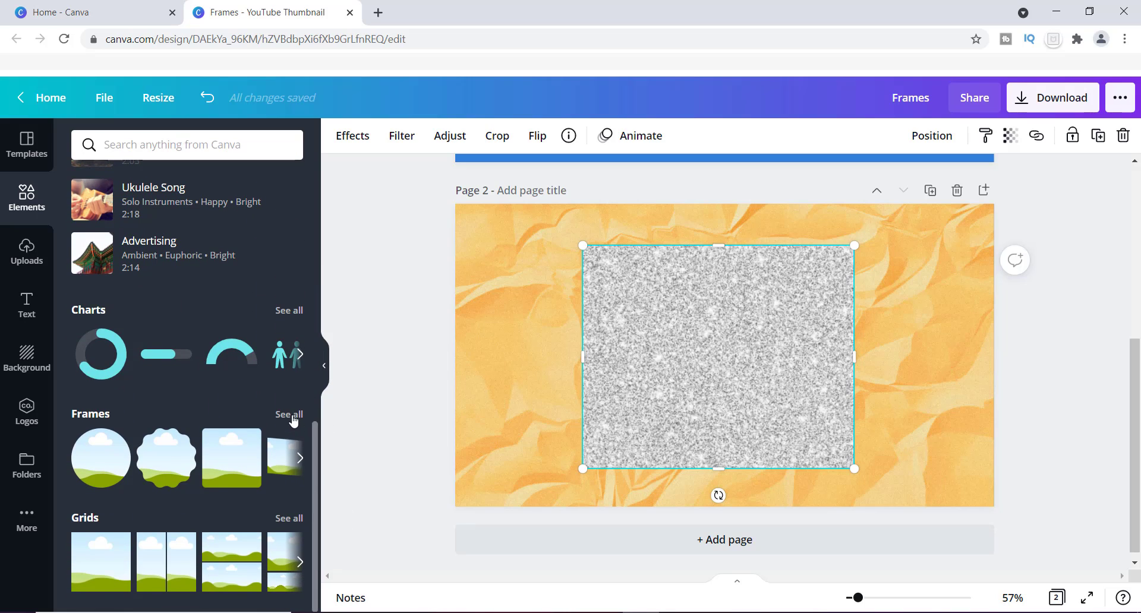
click(290, 415)
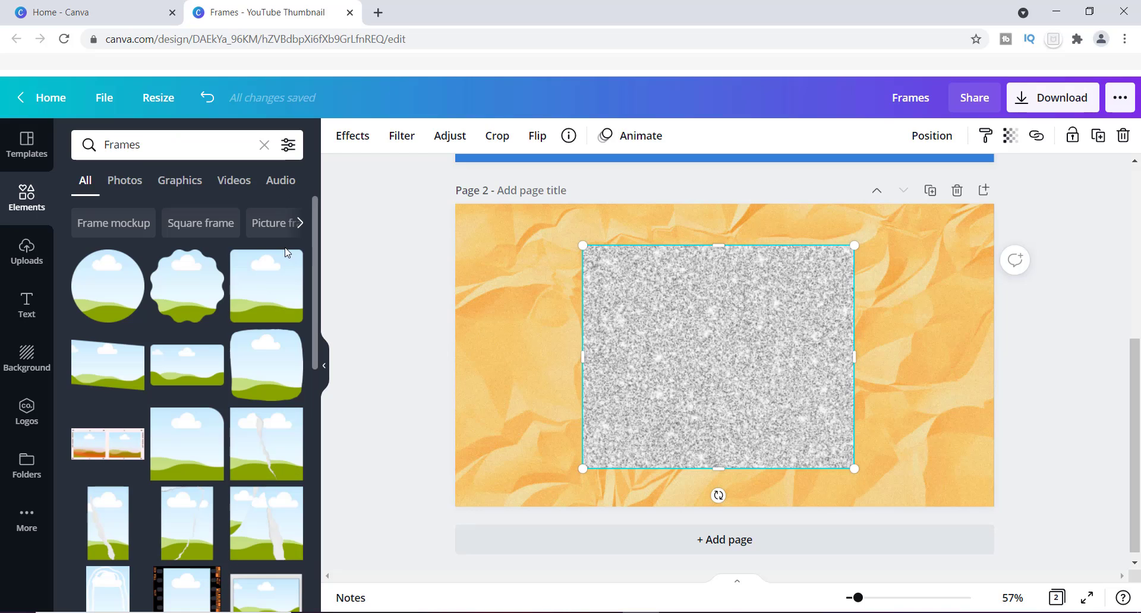
drag(313, 226, 319, 535)
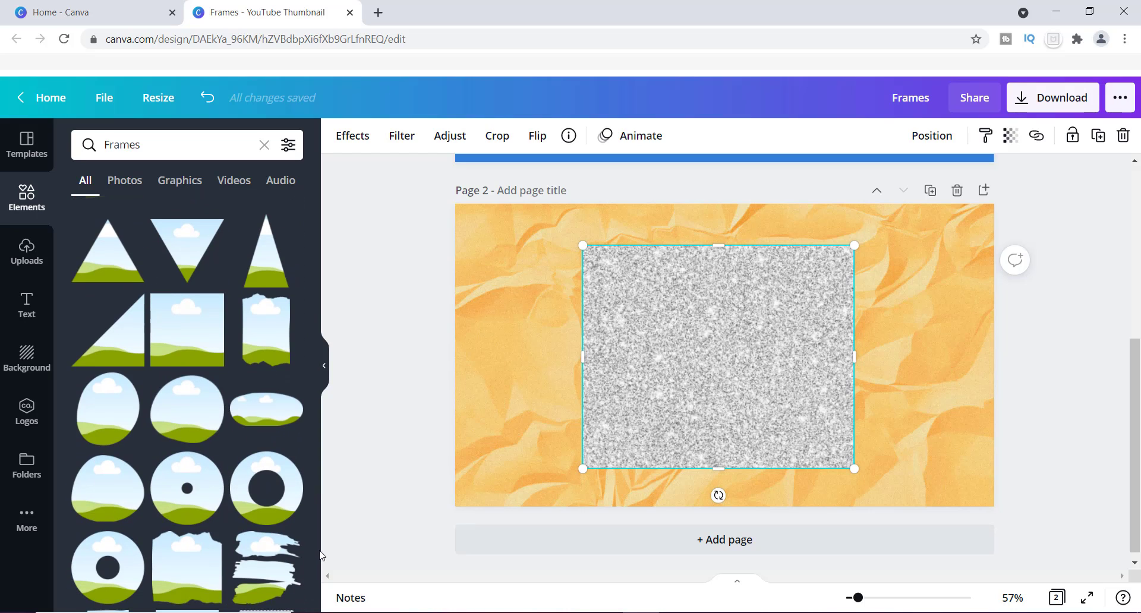
click(190, 322)
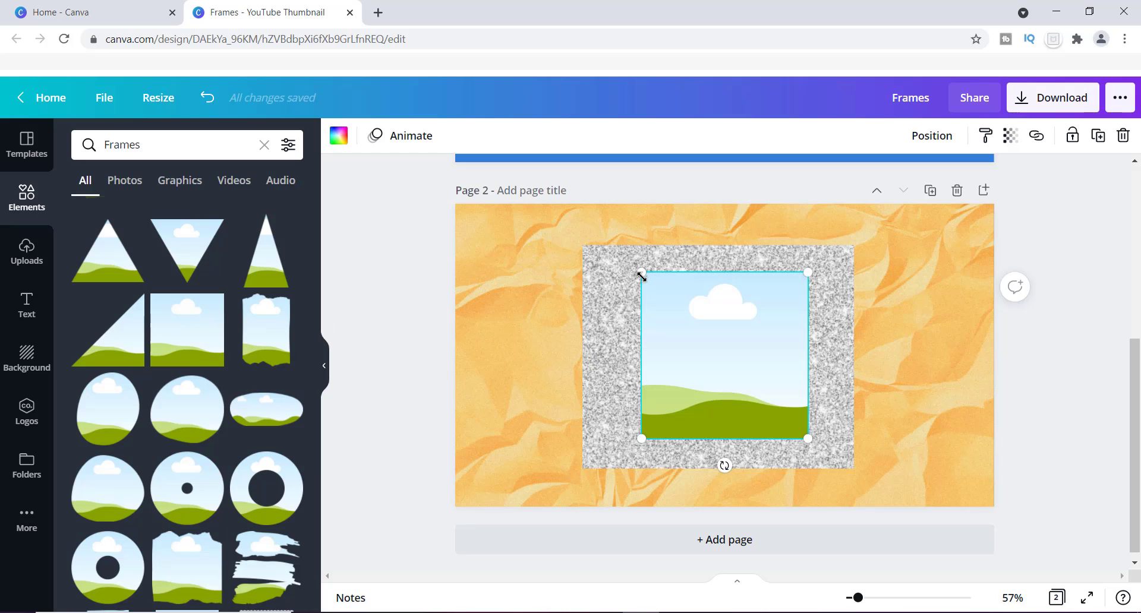
Enlarge the square frame from its corners until it nearly reaches the glitter image's upper and lower edges.
mouse_move(641, 274)
mouse_down()
mouse_move(618, 258)
mouse_move(623, 274)
mouse_up()
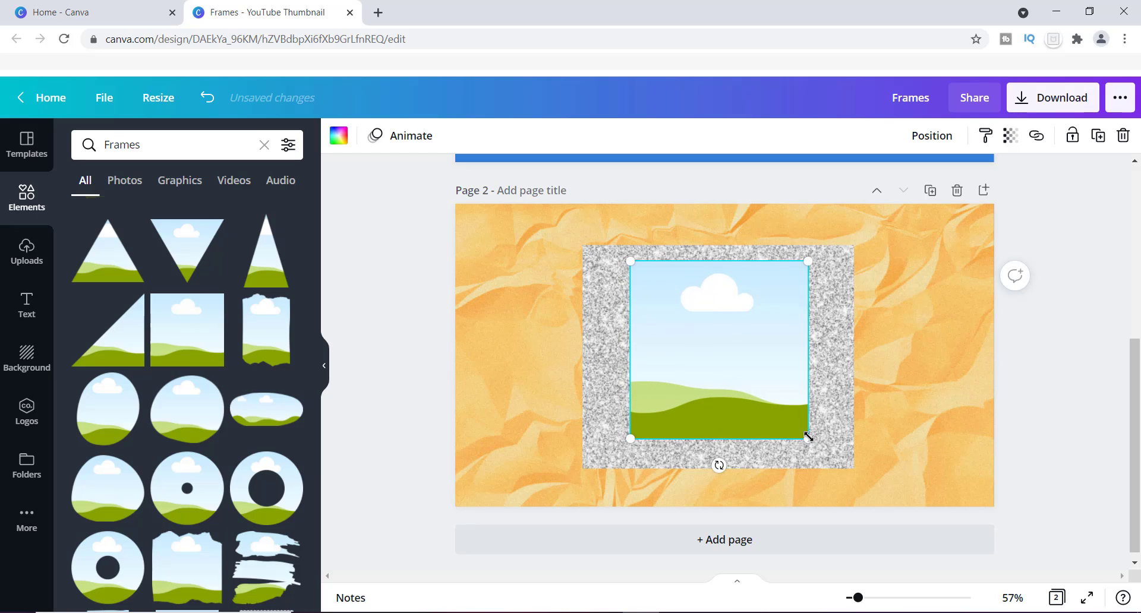
drag(808, 437, 823, 458)
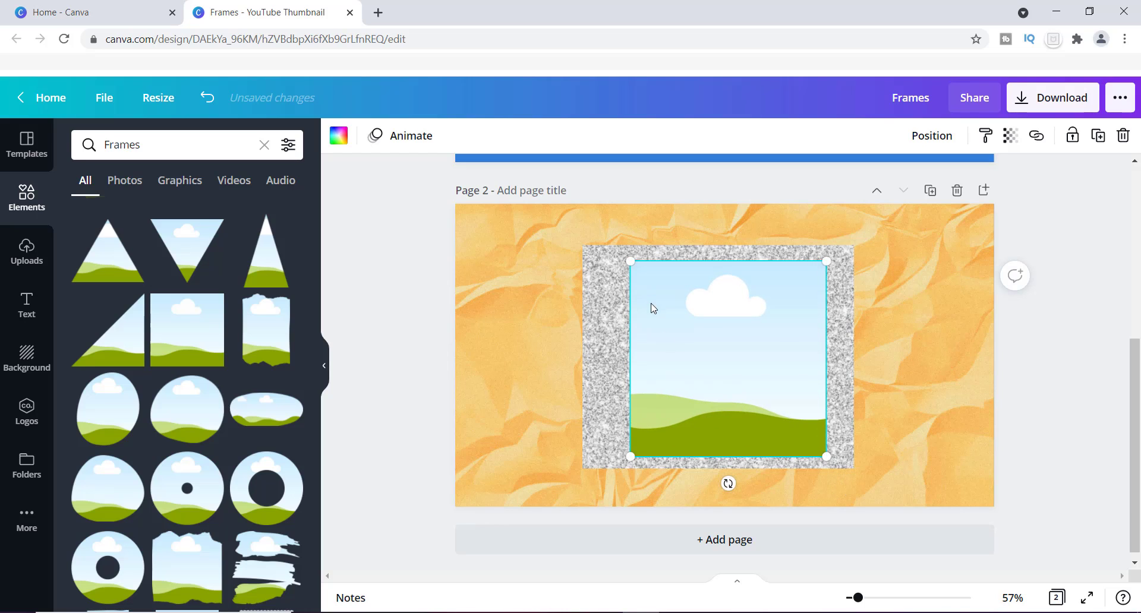
drag(625, 258, 623, 257)
Trim all four sides of the glitter image to leave a thin, even border around the square frame.
click(591, 369)
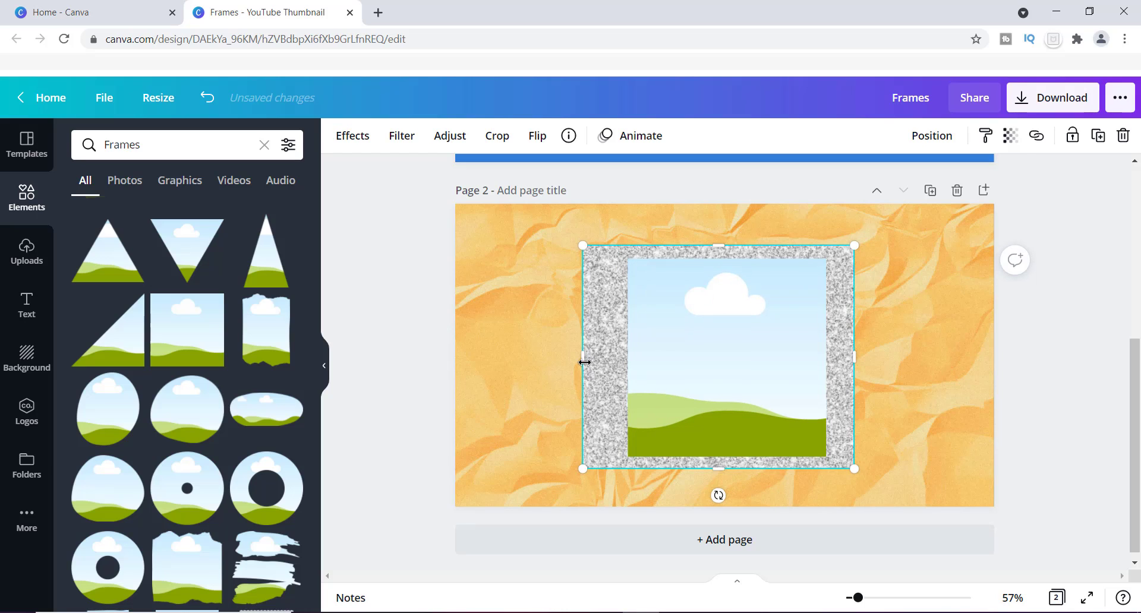
drag(585, 361, 619, 363)
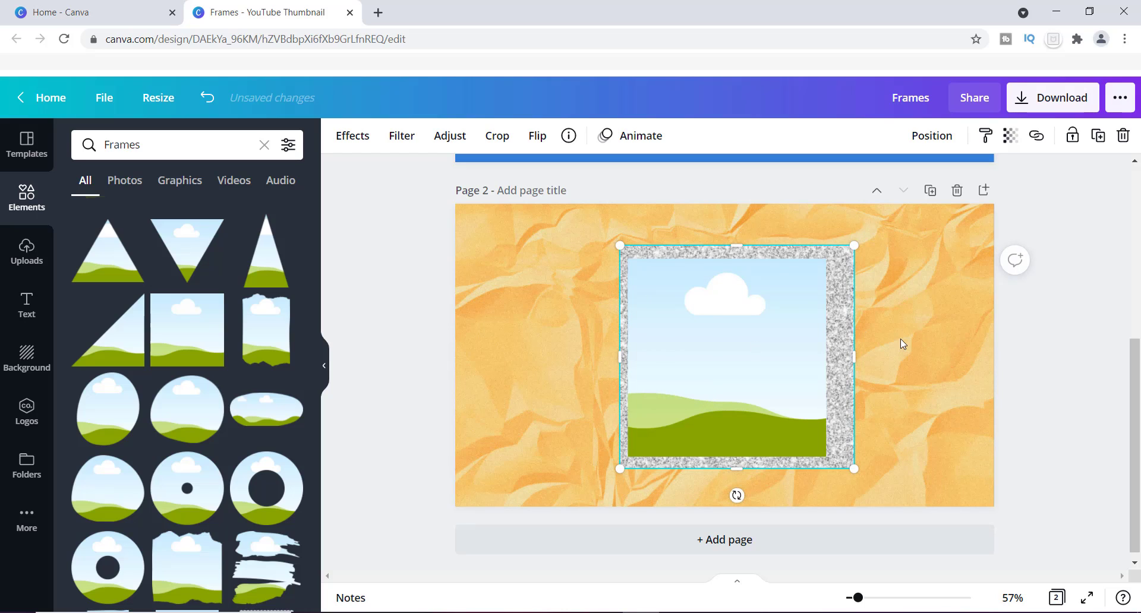
drag(854, 356, 836, 356)
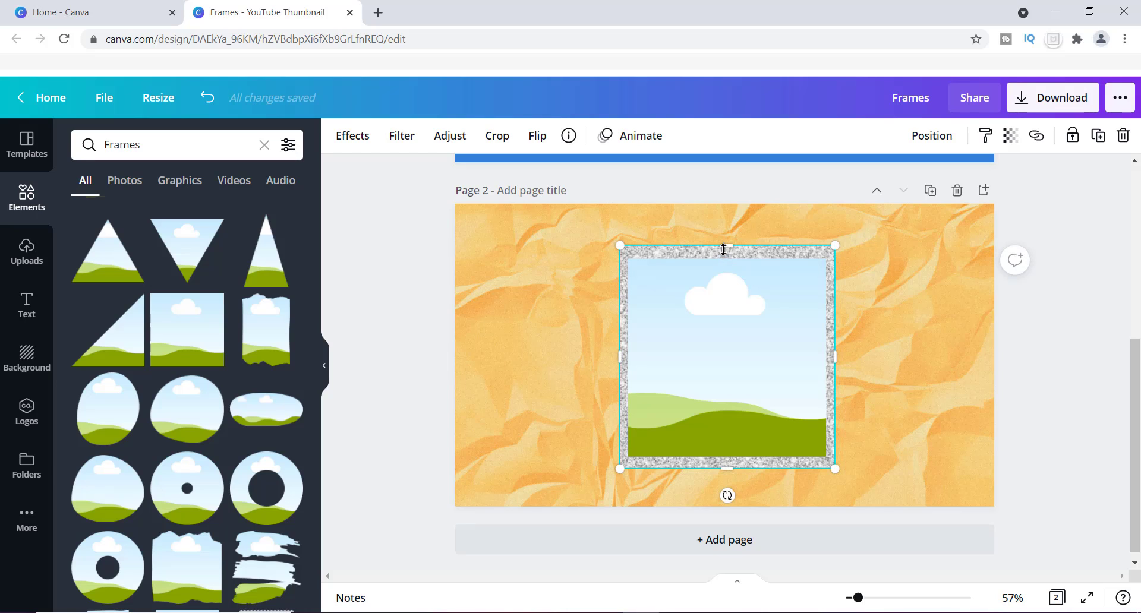
drag(723, 244, 724, 250)
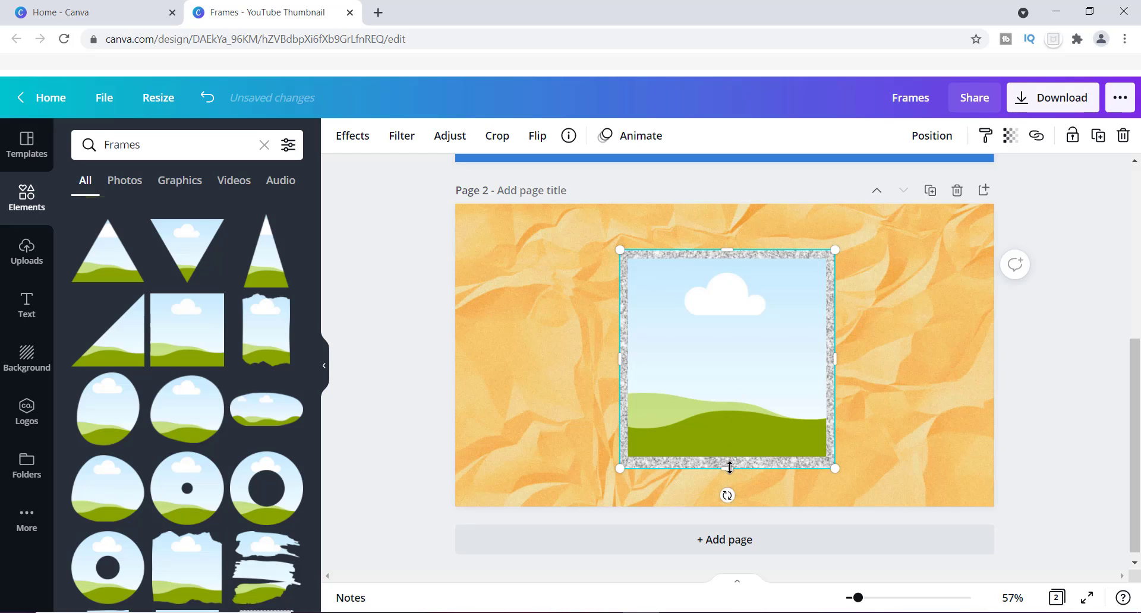
drag(727, 469, 726, 467)
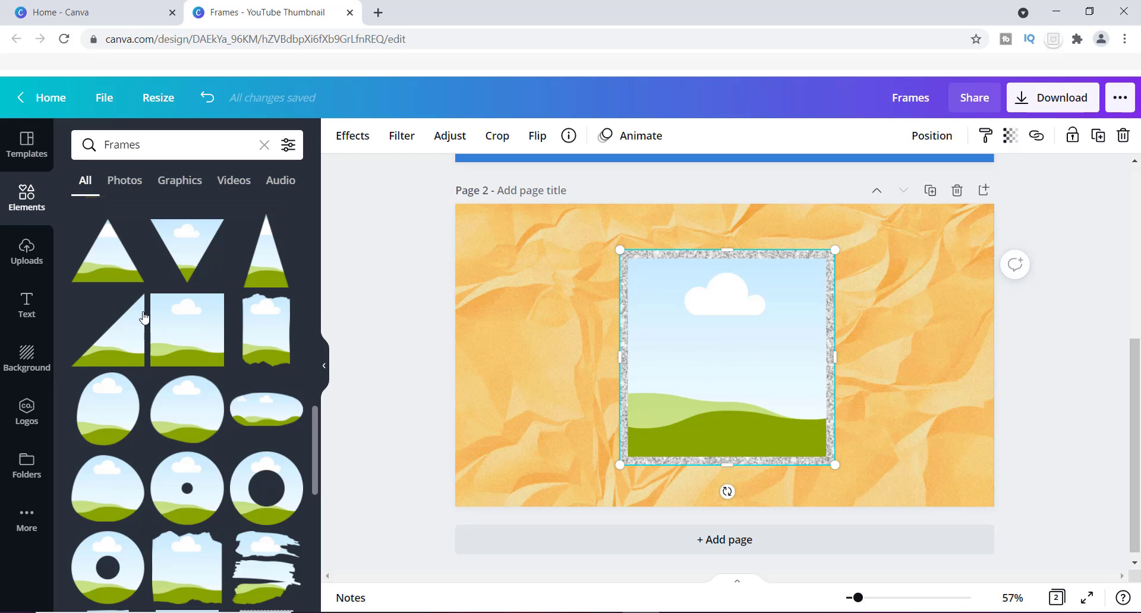
Fill the square frame with the uploaded photo of the waving woman in the pink shirt, and deselect everything.
click(26, 252)
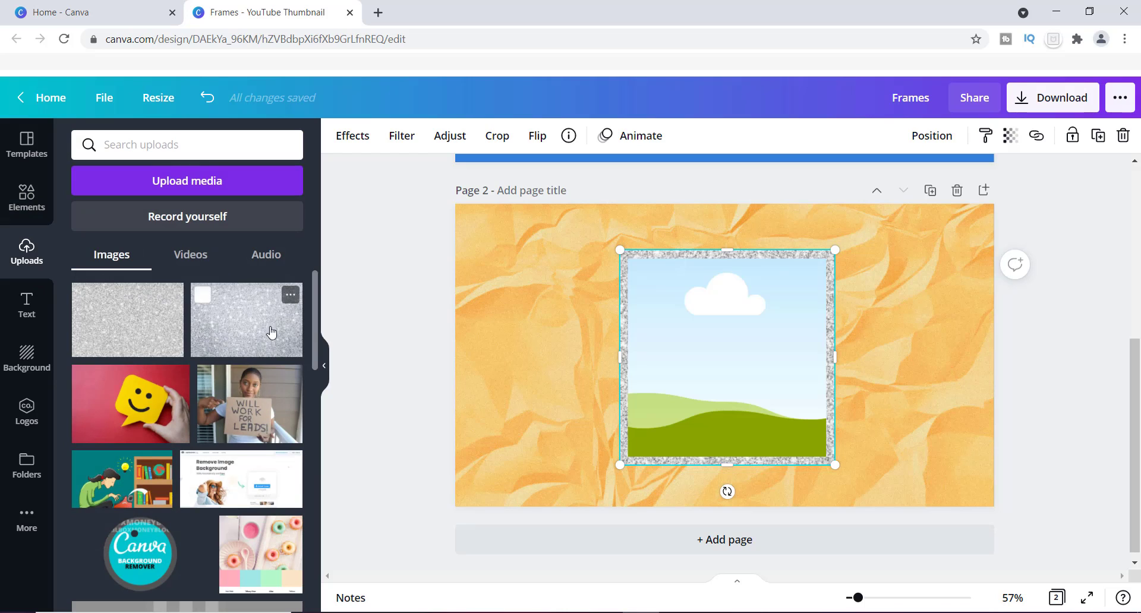
drag(313, 295, 303, 436)
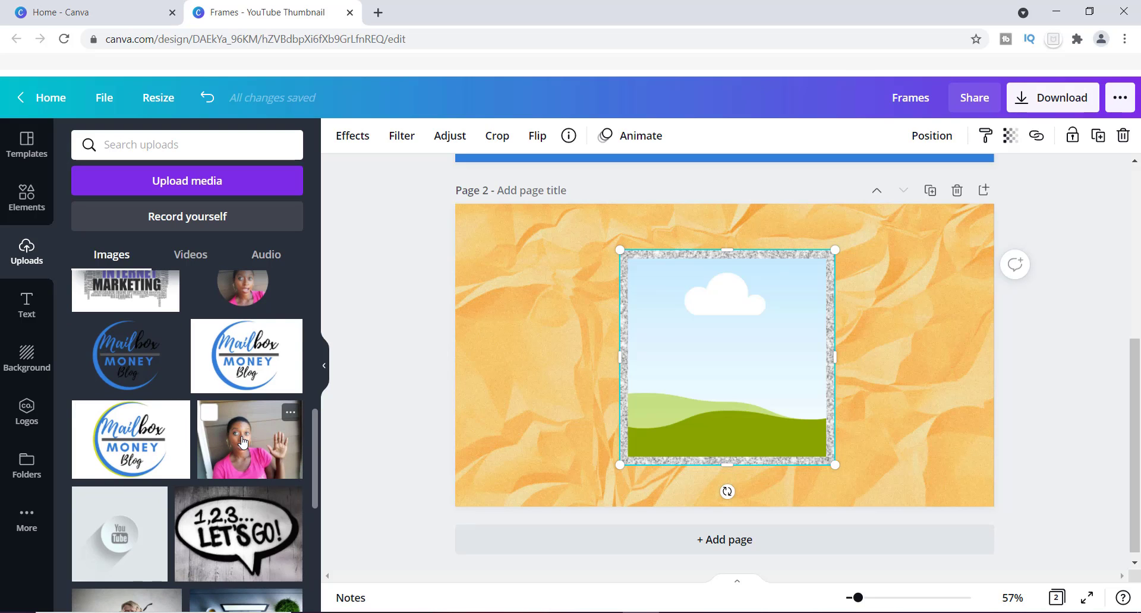
drag(242, 442, 680, 283)
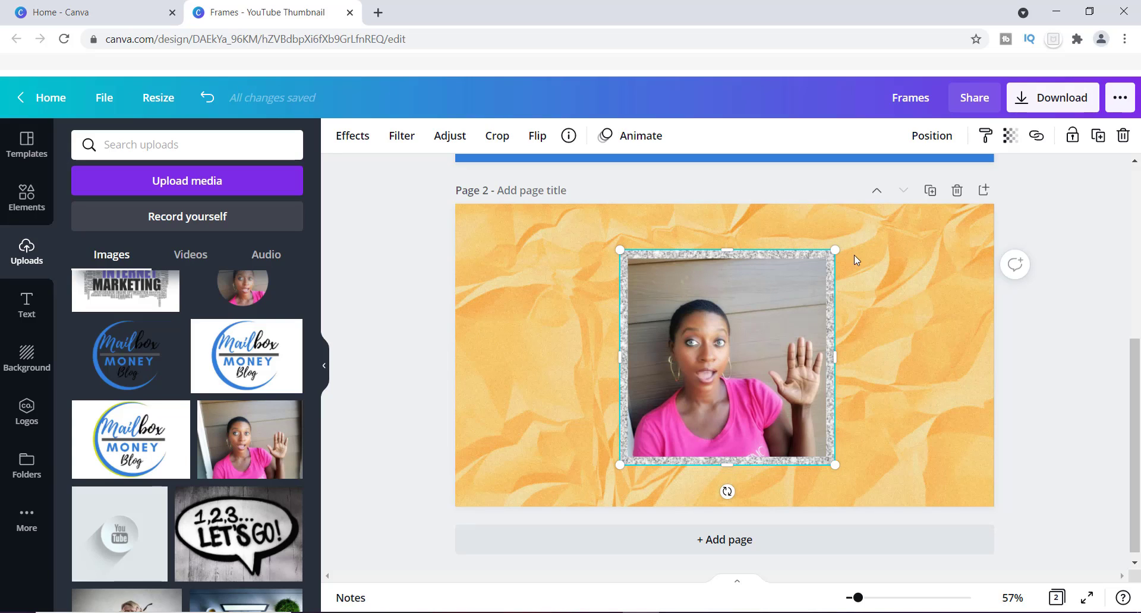
click(1047, 386)
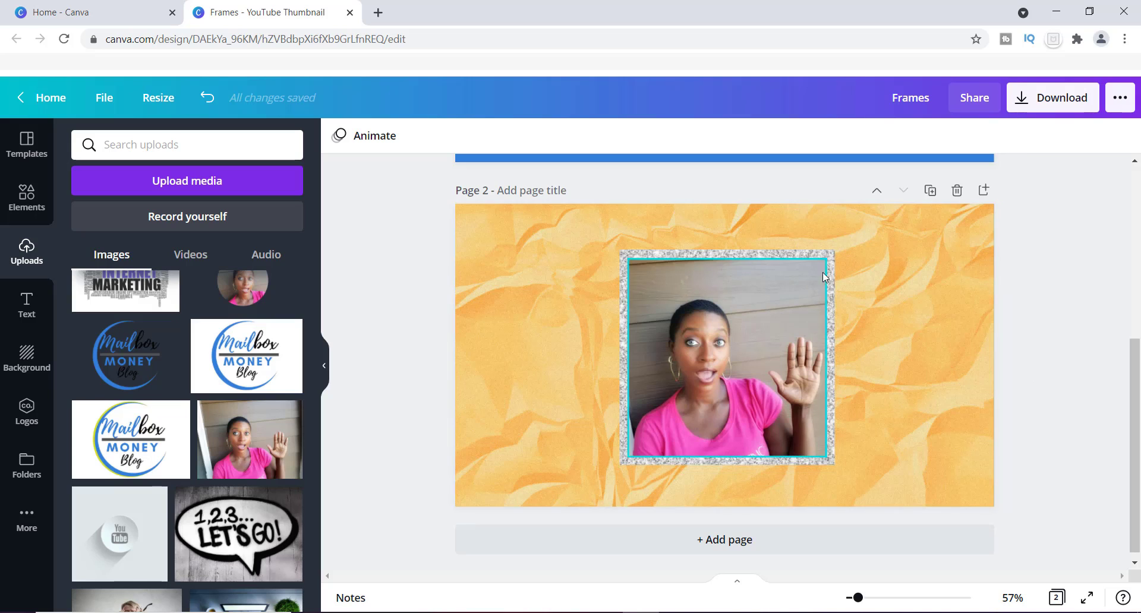
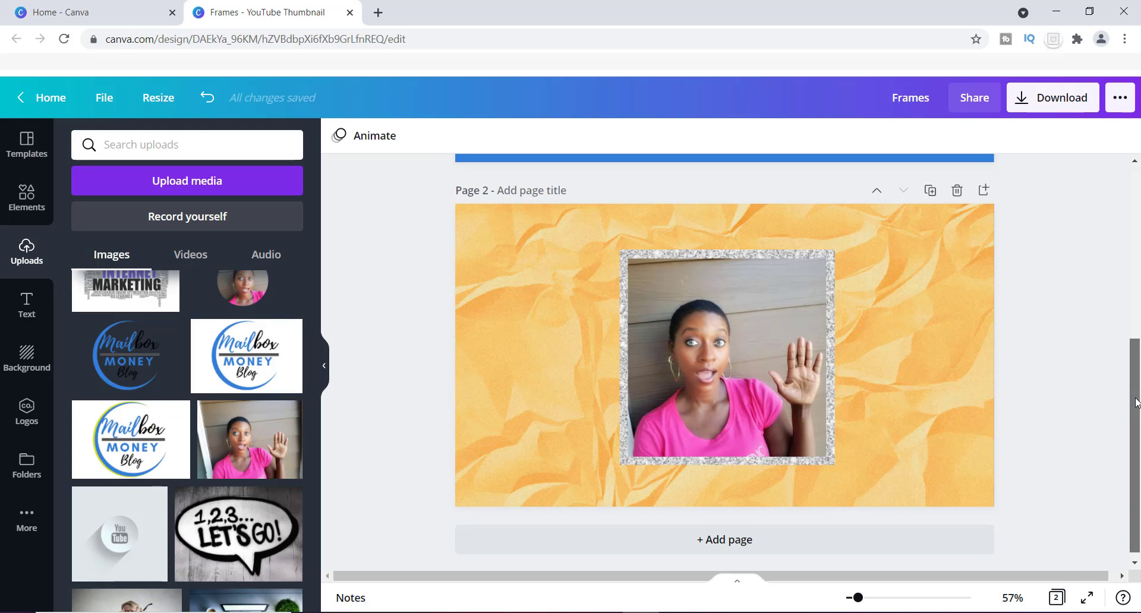
drag(1134, 403, 1121, 246)
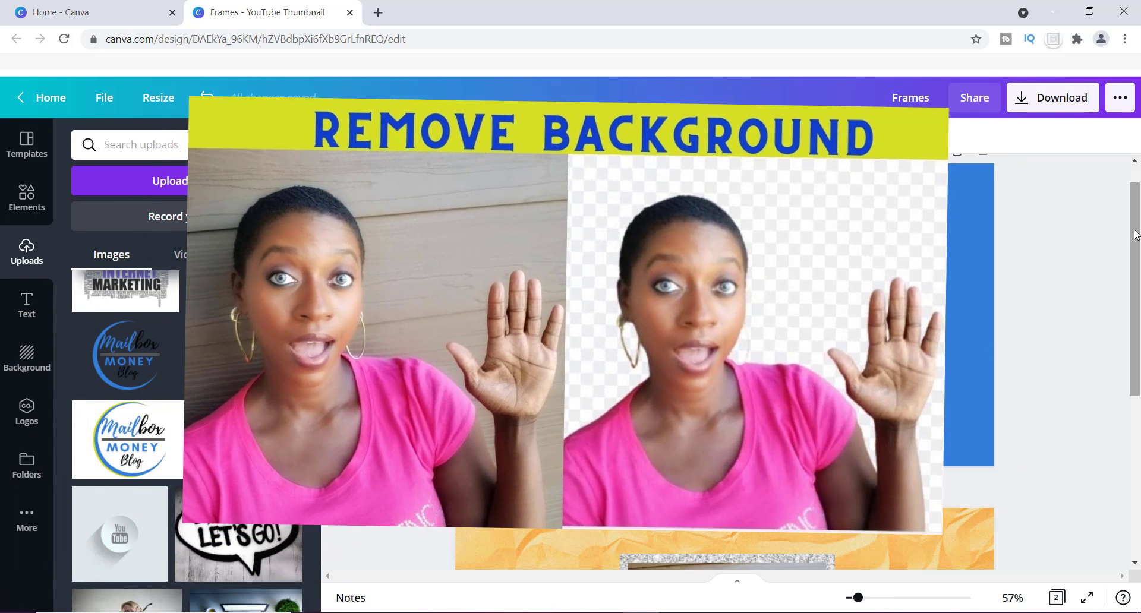
drag(1135, 234, 1129, 385)
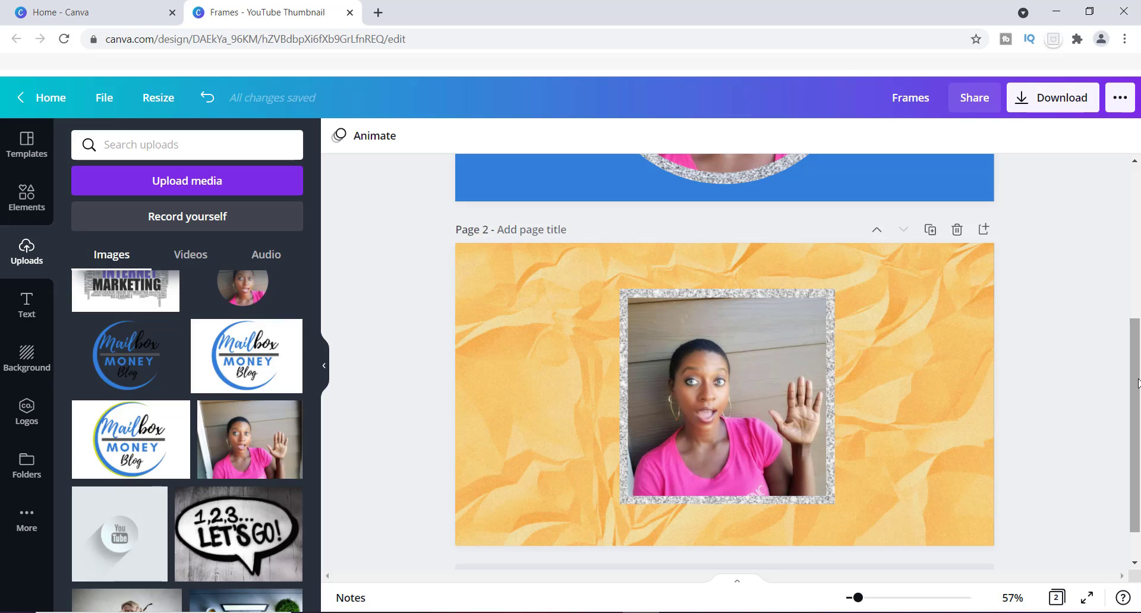
drag(1138, 383, 1124, 232)
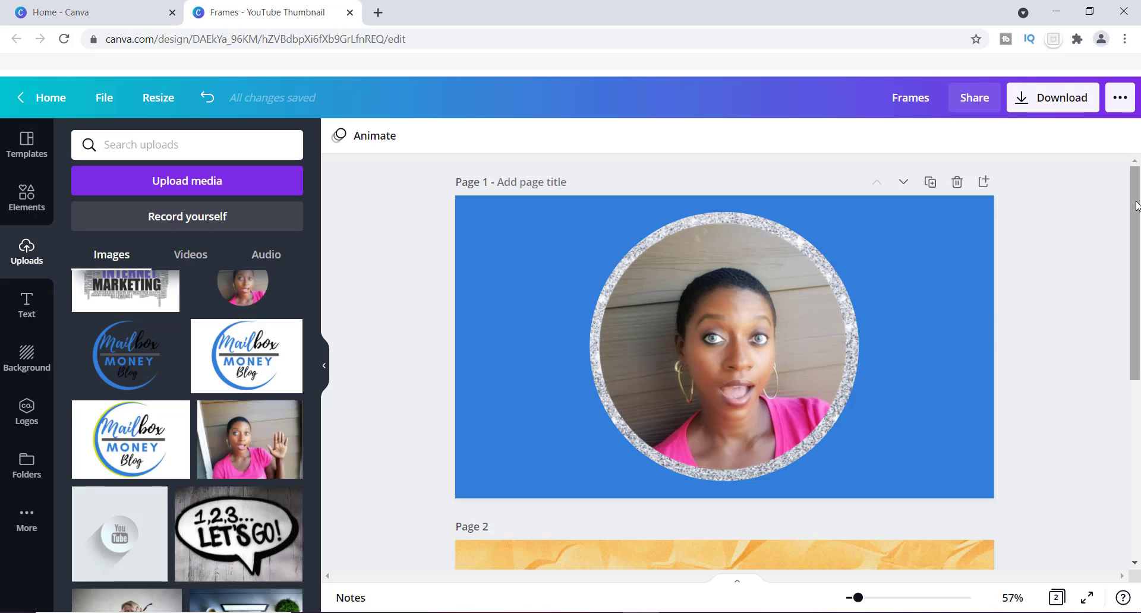
drag(1136, 205, 1136, 349)
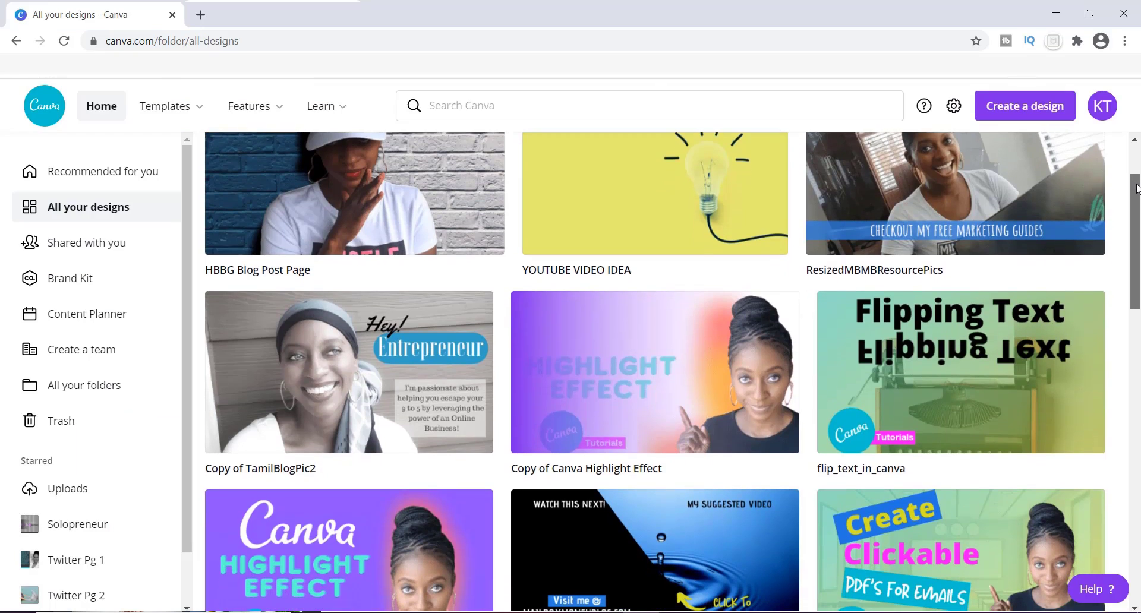
drag(1136, 188, 1138, 336)
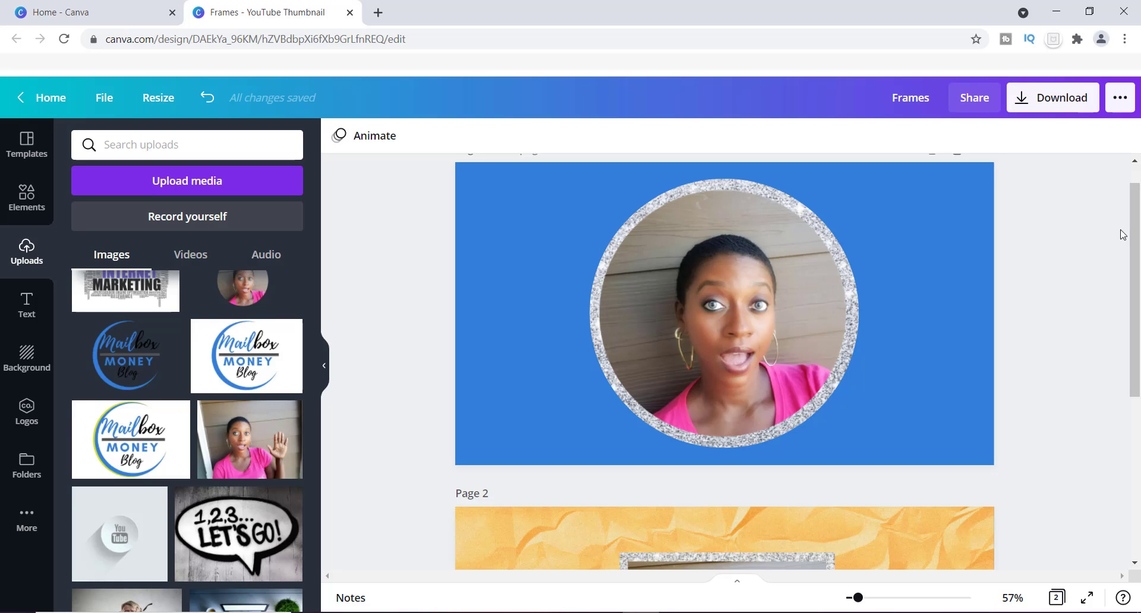
mouse_move(1136, 227)
mouse_down()
mouse_move(1137, 387)
mouse_move(1133, 215)
mouse_up()
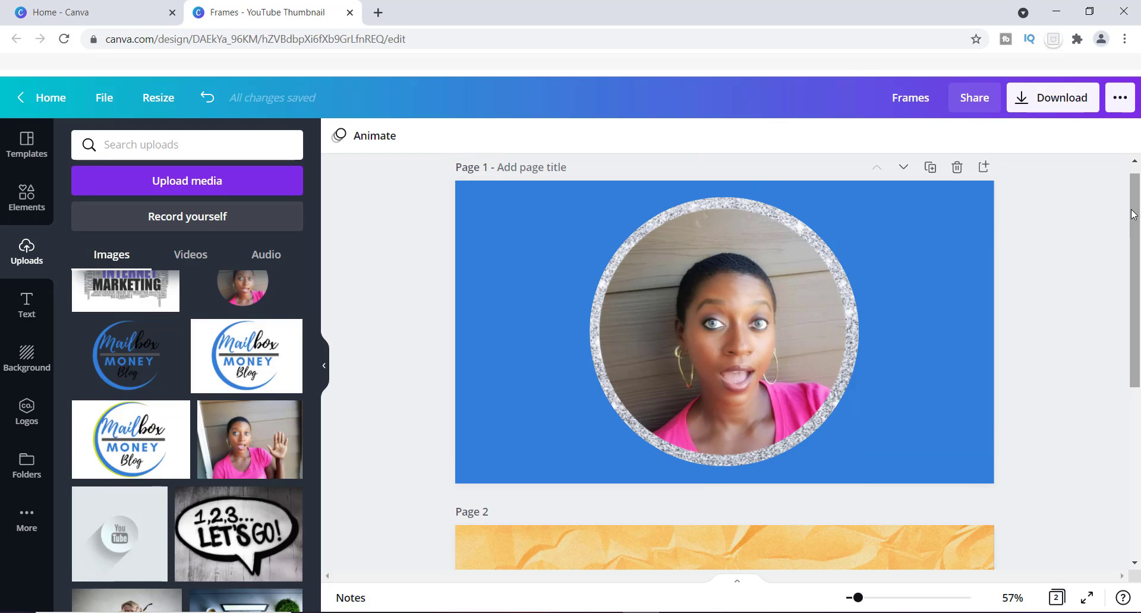